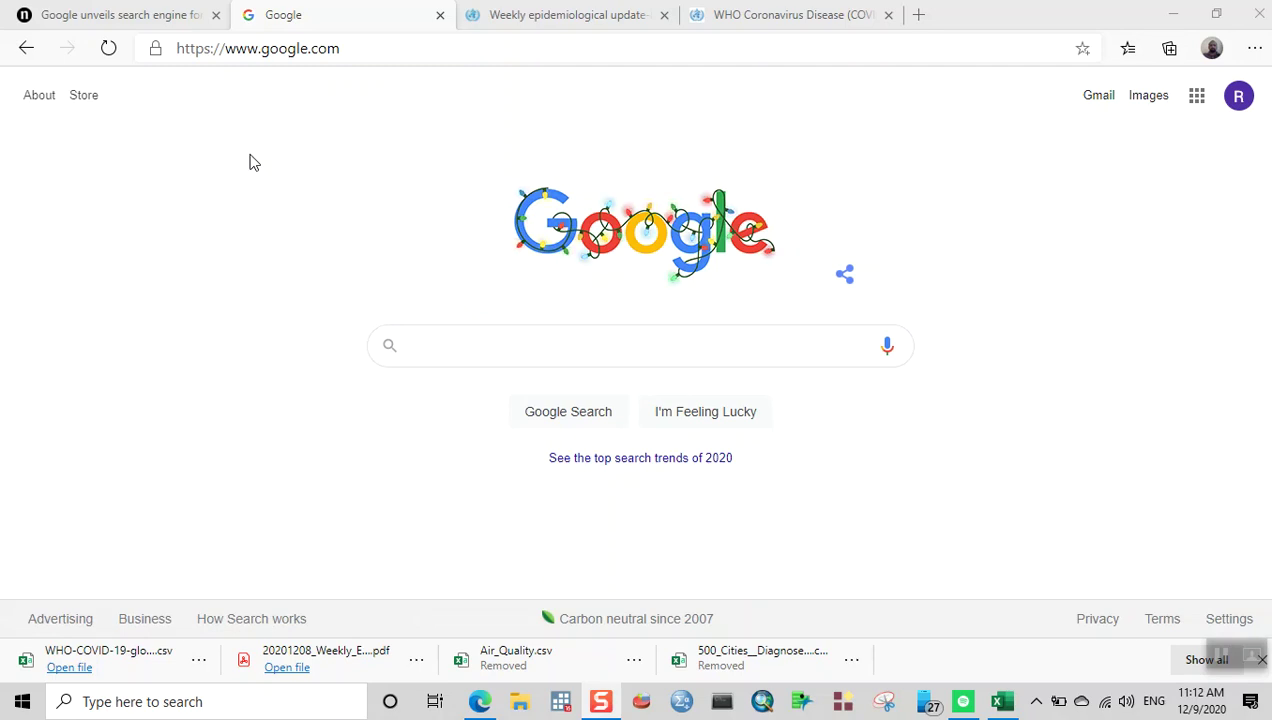
Search Google for 'dataset' and open the Dataset Search result.
left_click(446, 346)
type("dataset")
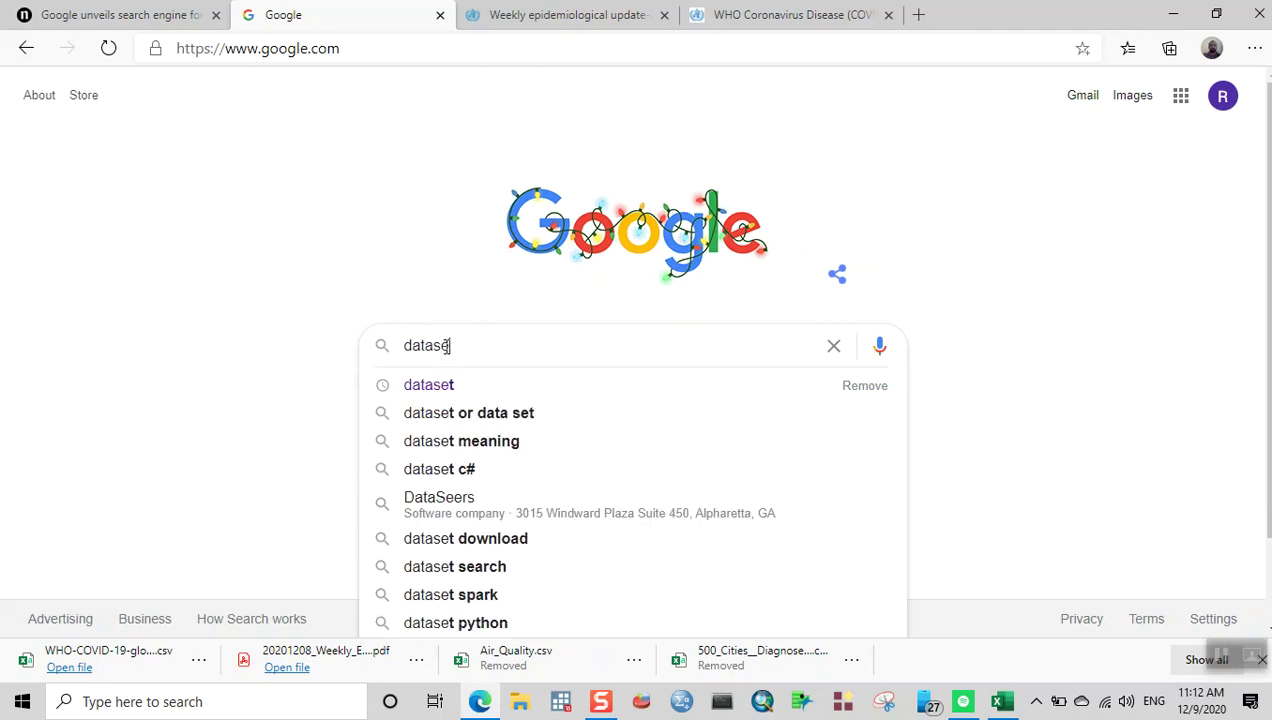
key("Return")
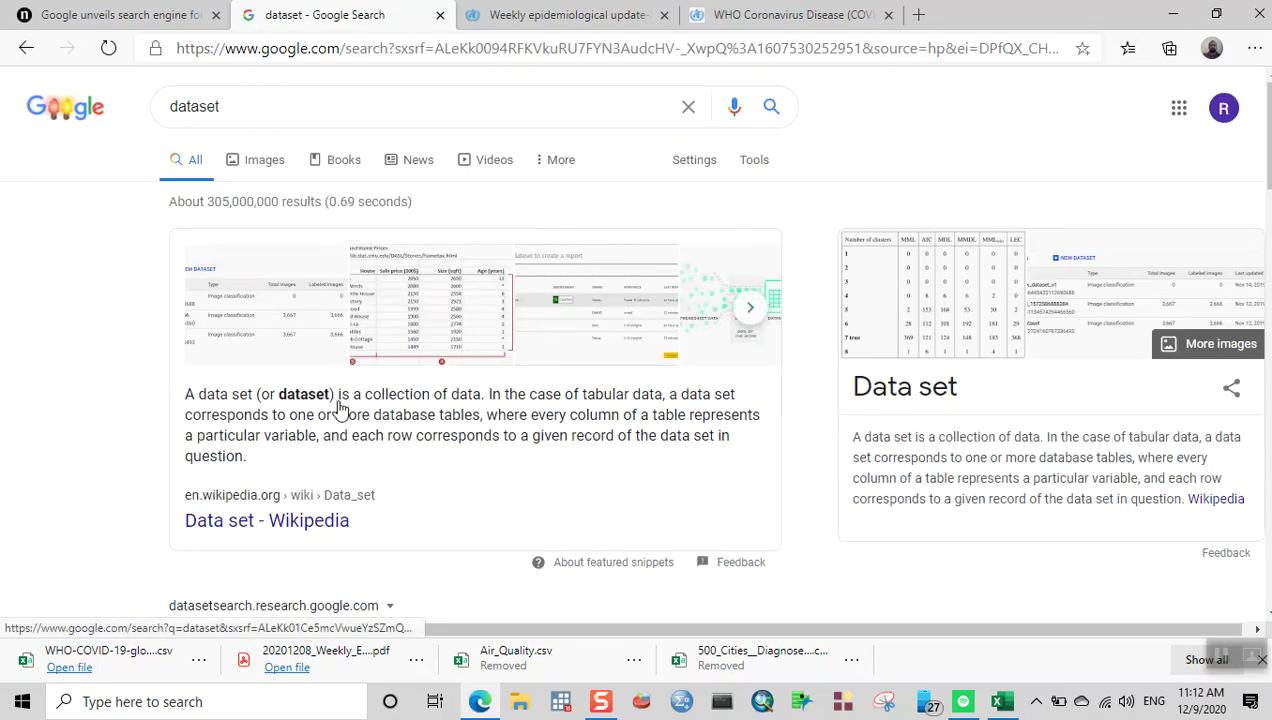
scroll(128, 442, "down", 3)
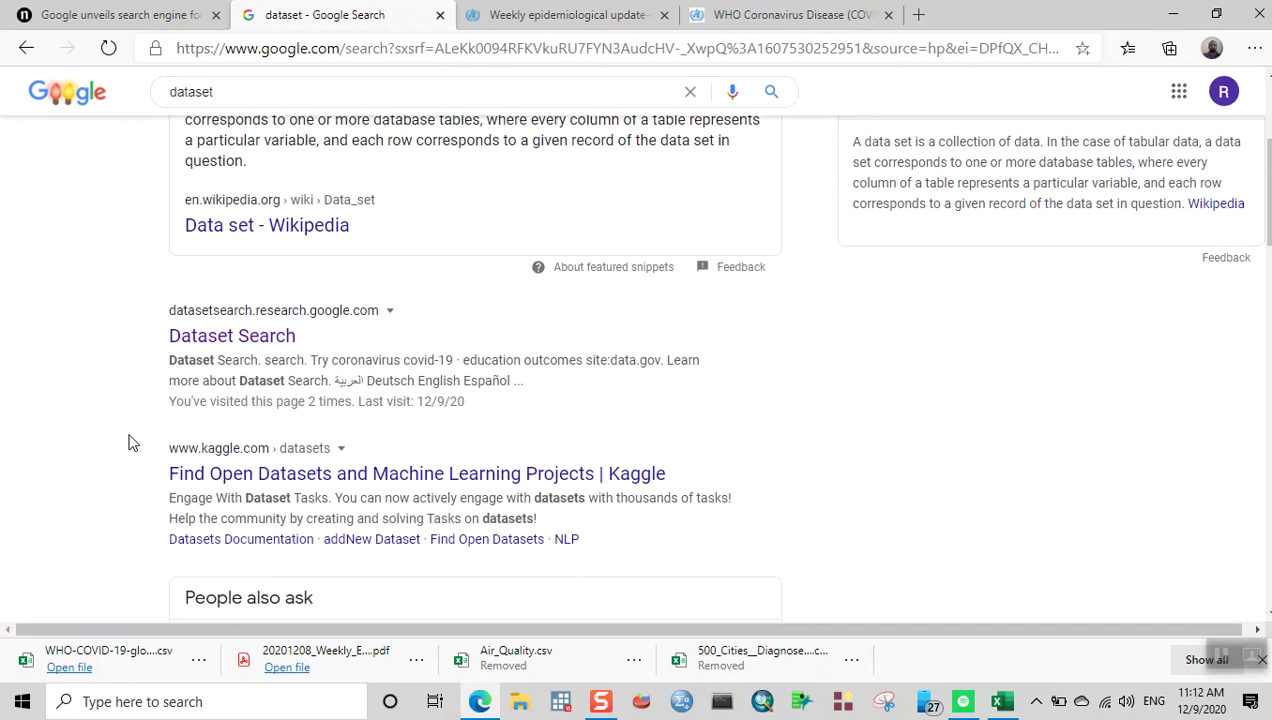
left_click(247, 342)
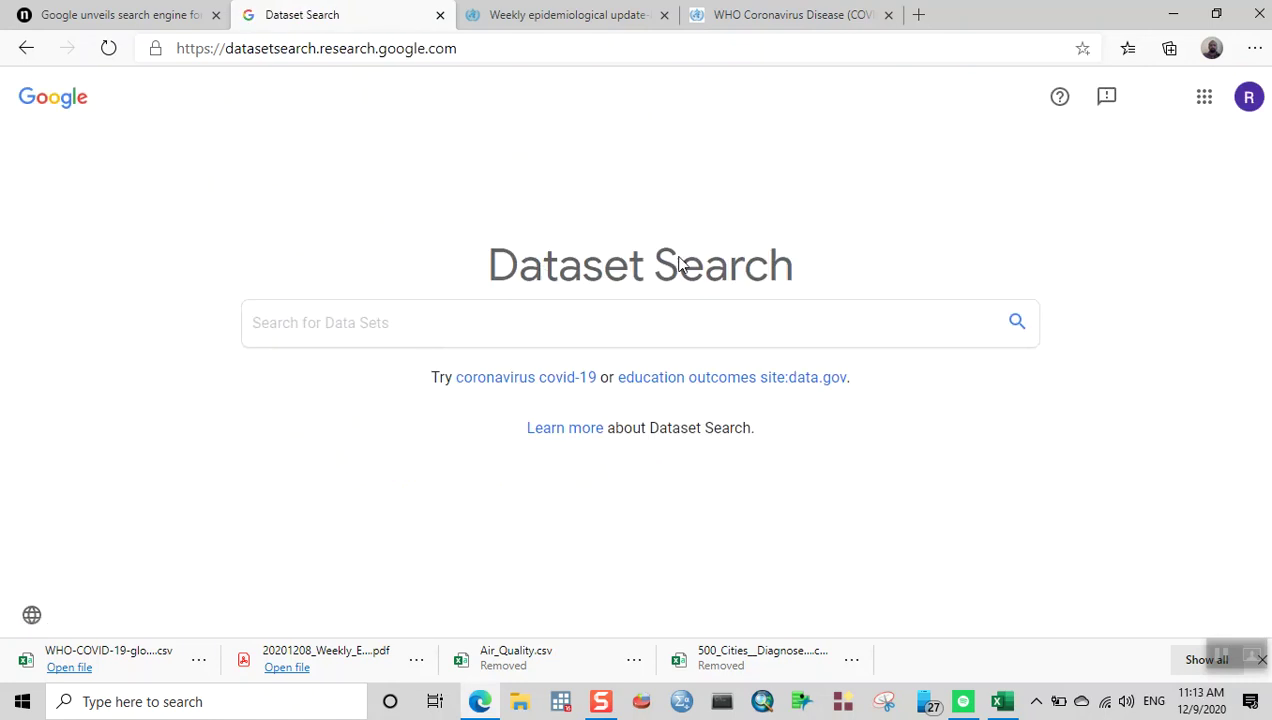
Read the Nature article 'Google unveils search engine for open data', then return to Dataset Search.
left_click(121, 16)
scroll(72, 316, "up", 2)
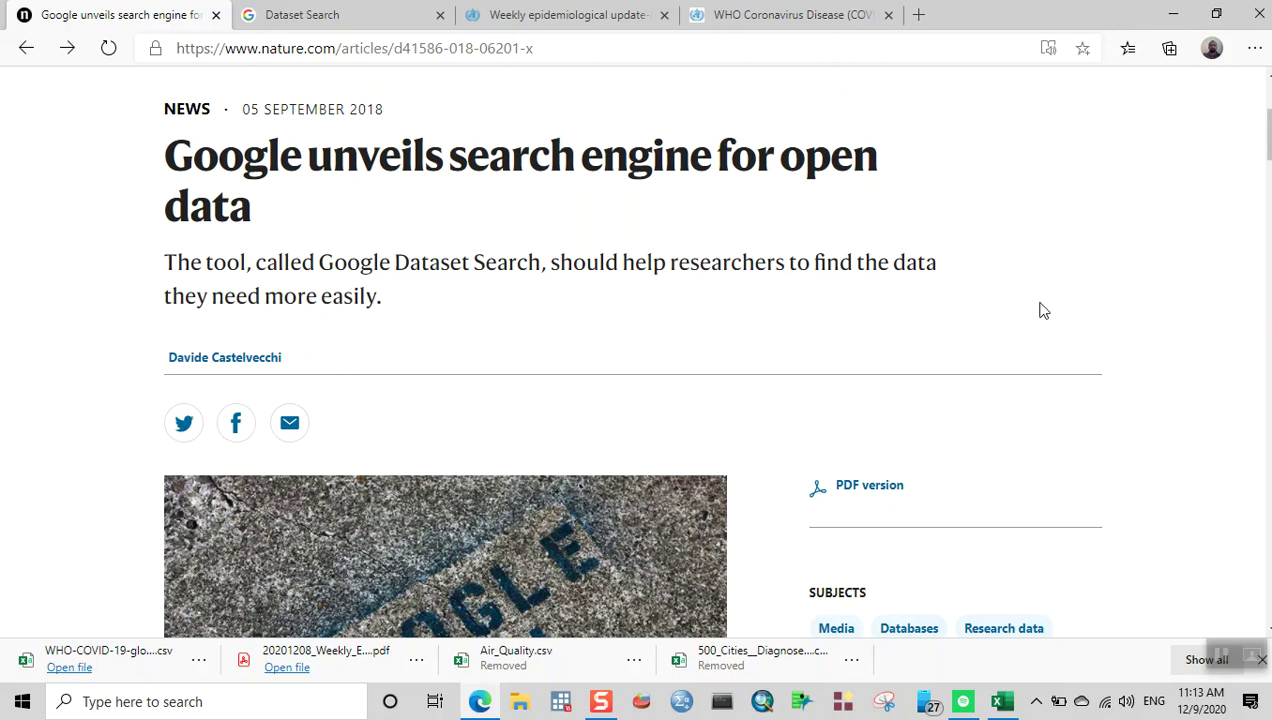
scroll(1043, 311, "down", 8)
scroll(408, 420, "up", 8)
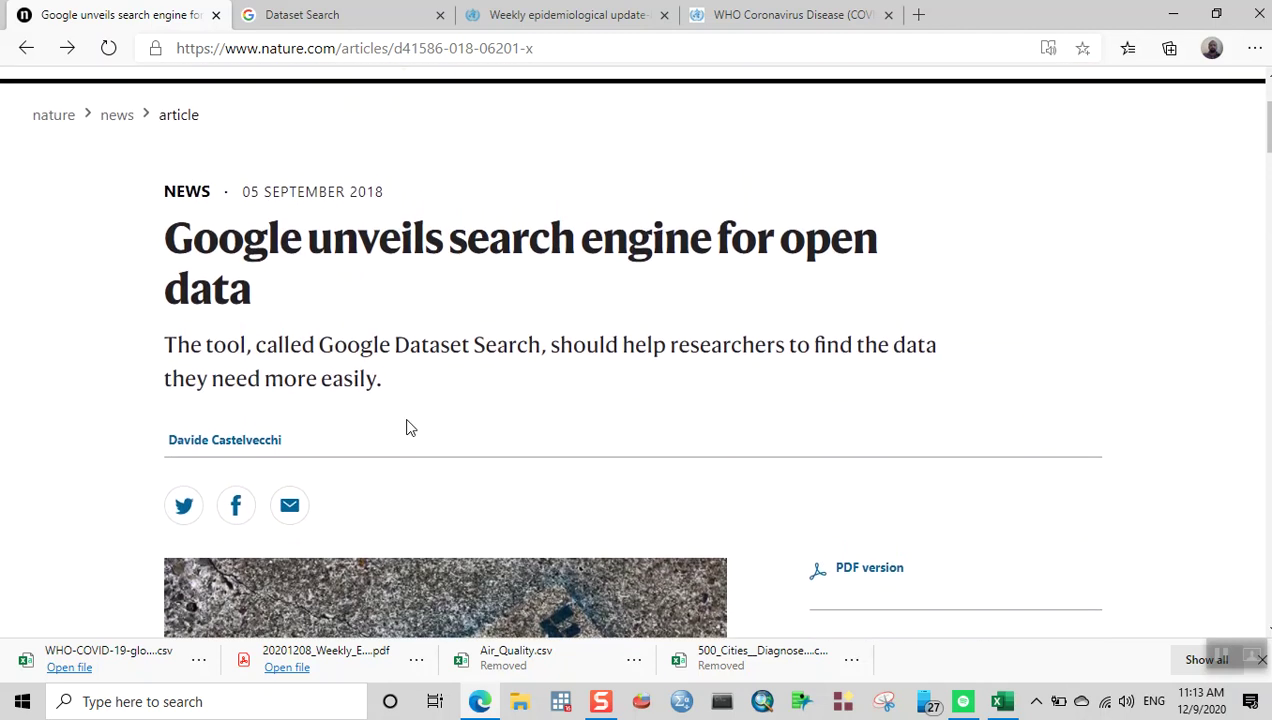
left_click(332, 17)
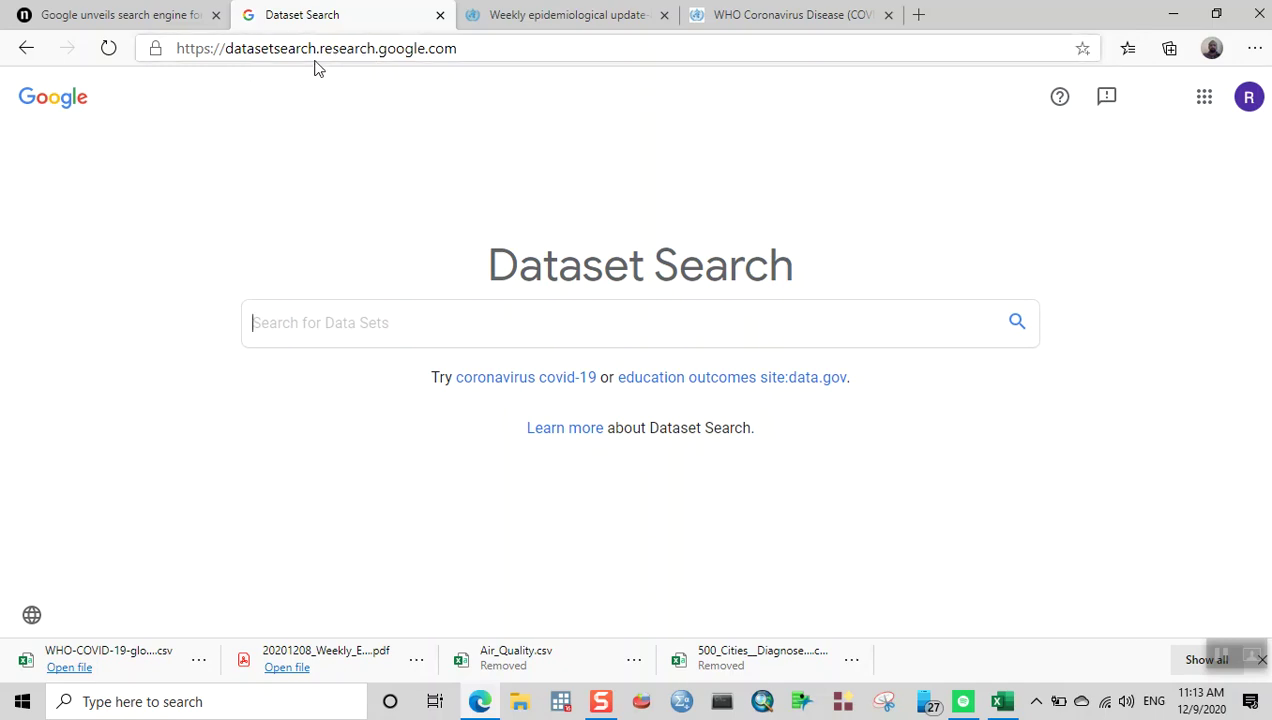
Return to the 'dataset' Google results, reopen Dataset Search and focus its query box.
left_click(26, 48)
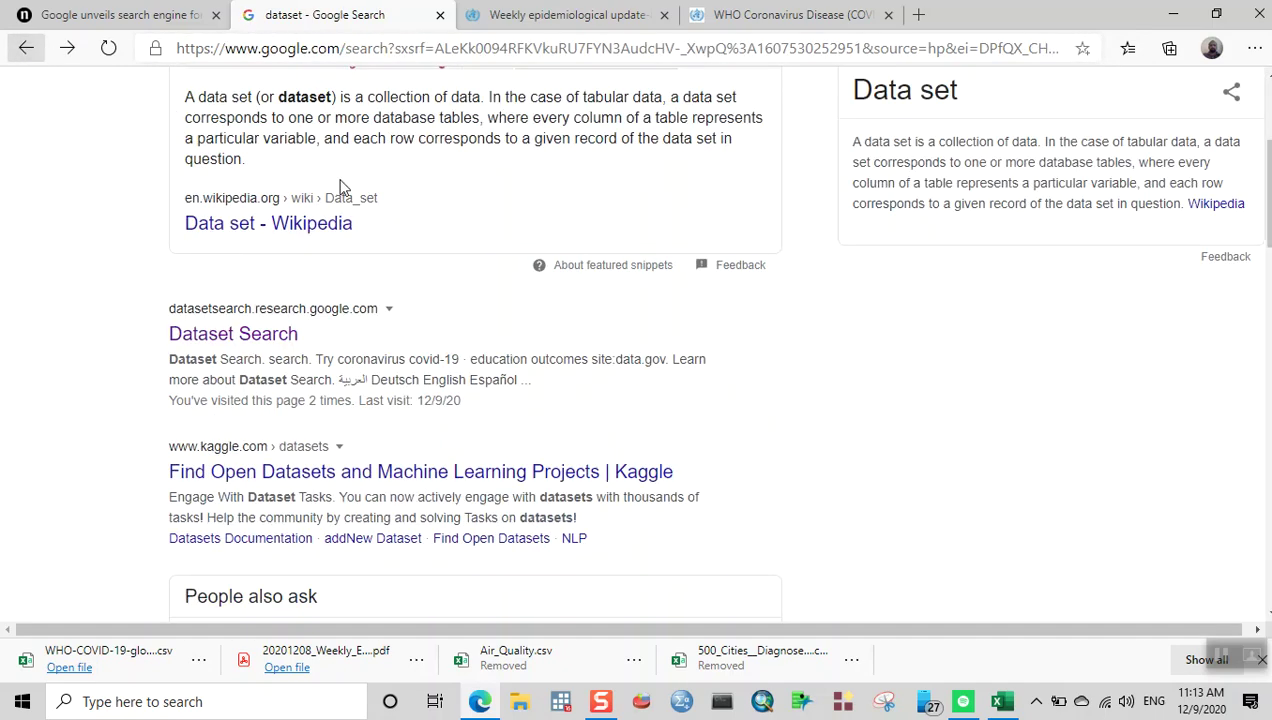
scroll(562, 350, "up", 3)
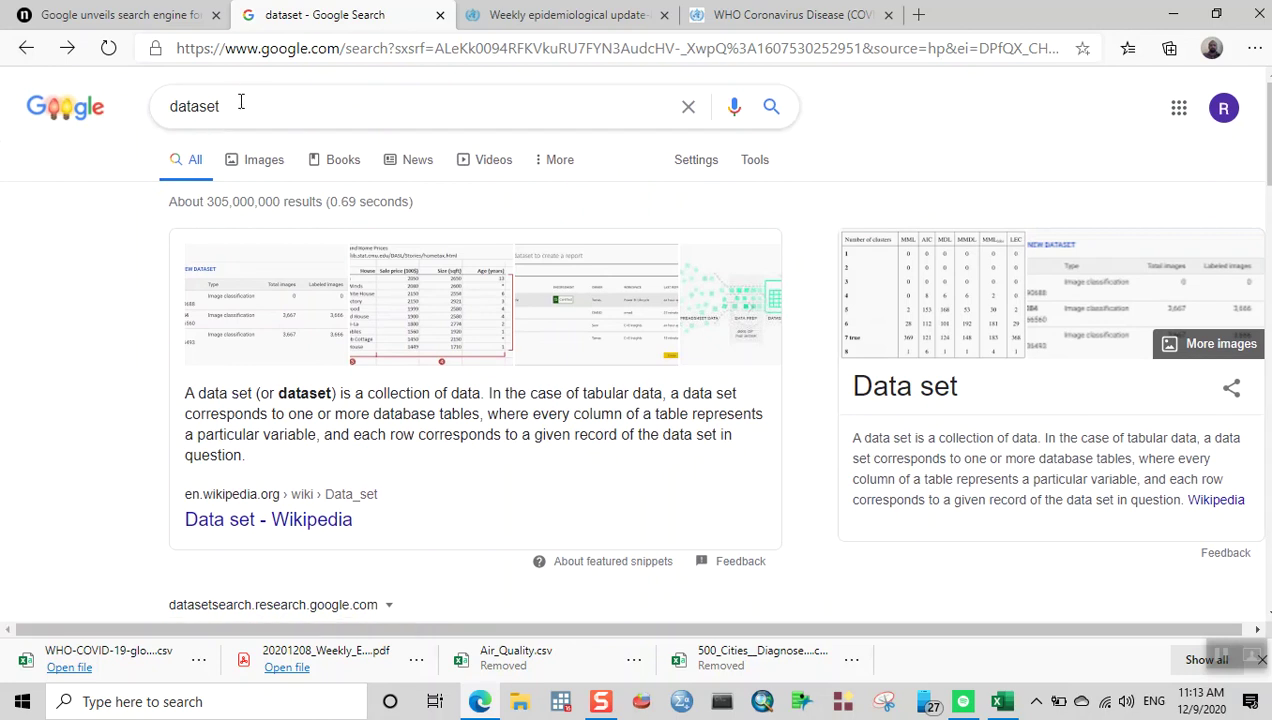
scroll(91, 376, "down", 4)
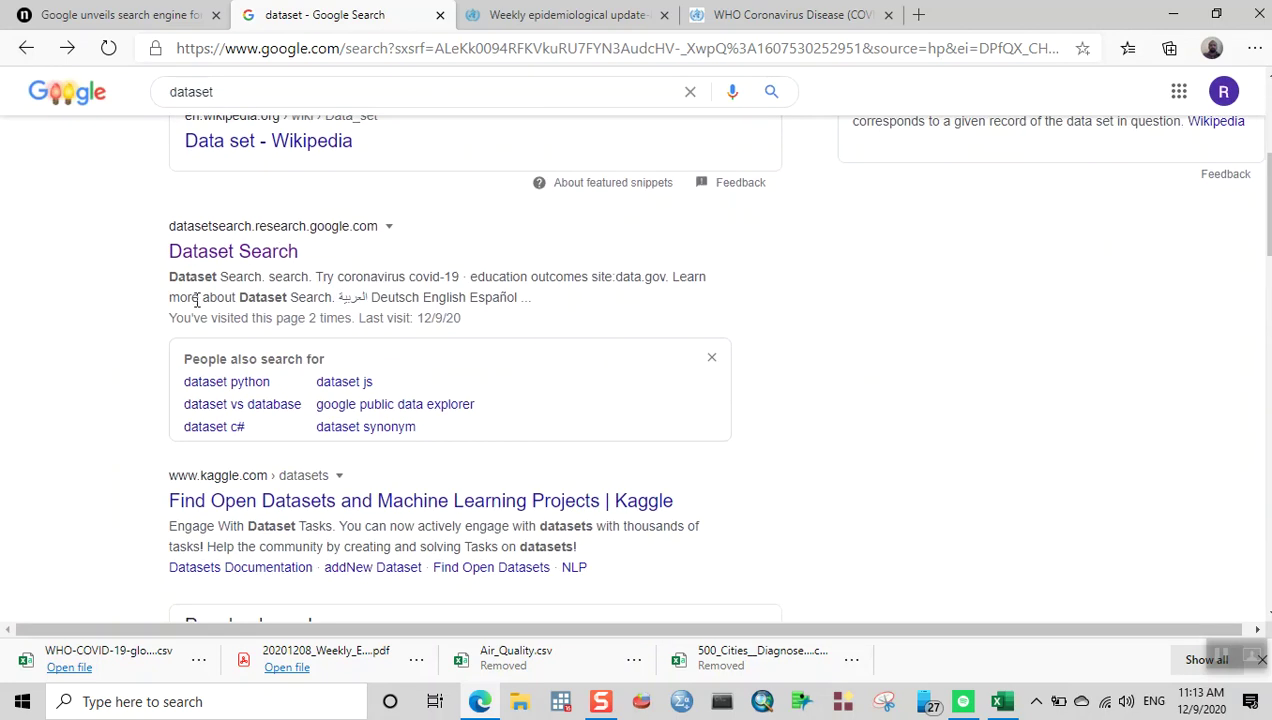
left_click(236, 256)
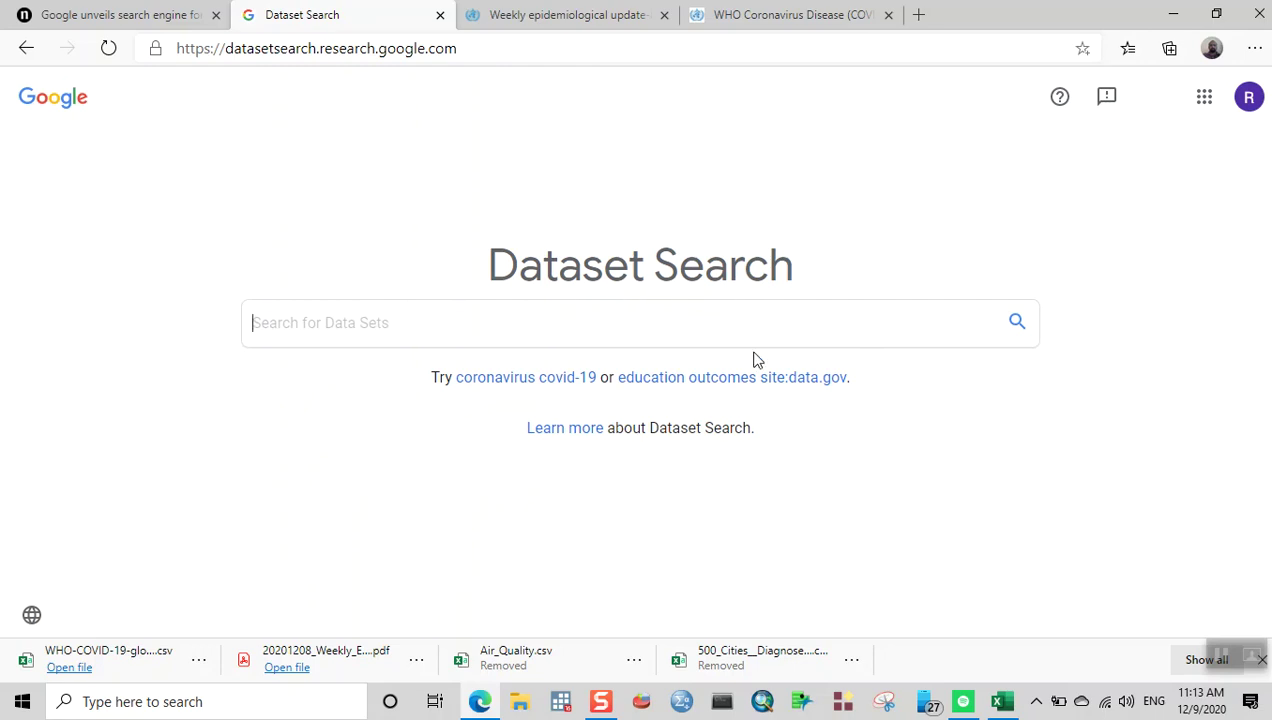
left_click(1218, 652)
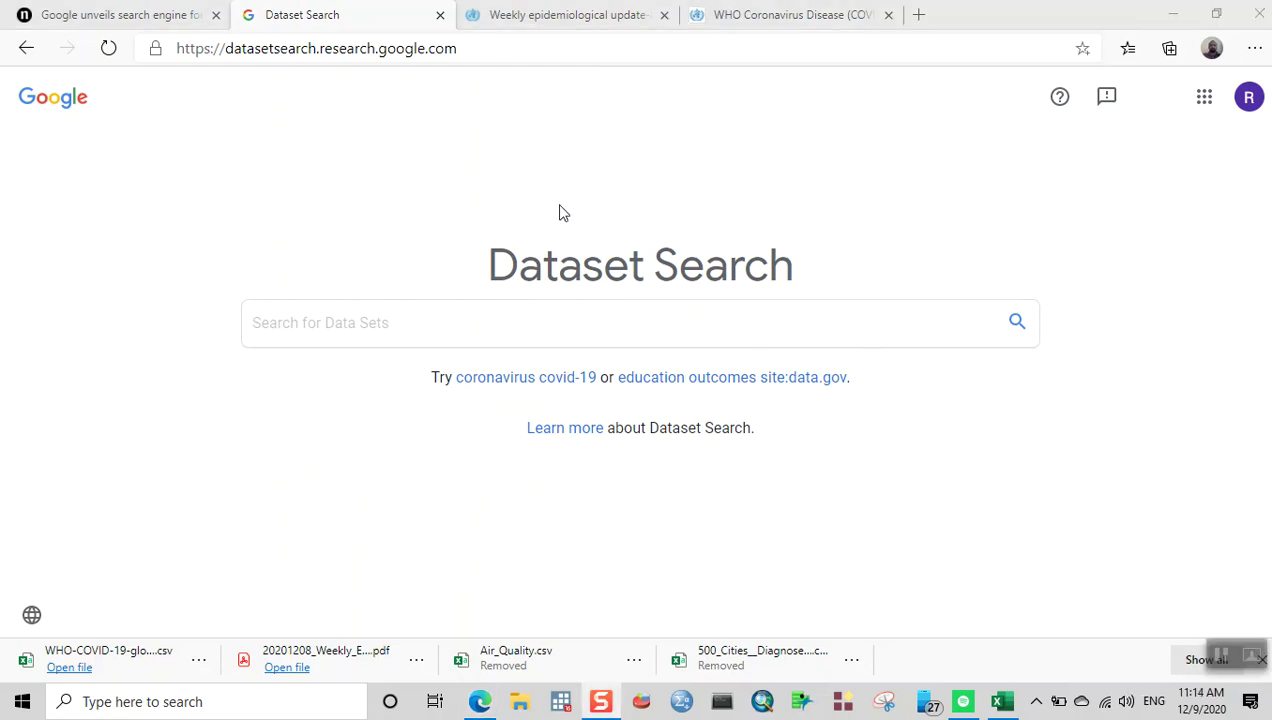
left_click(343, 325)
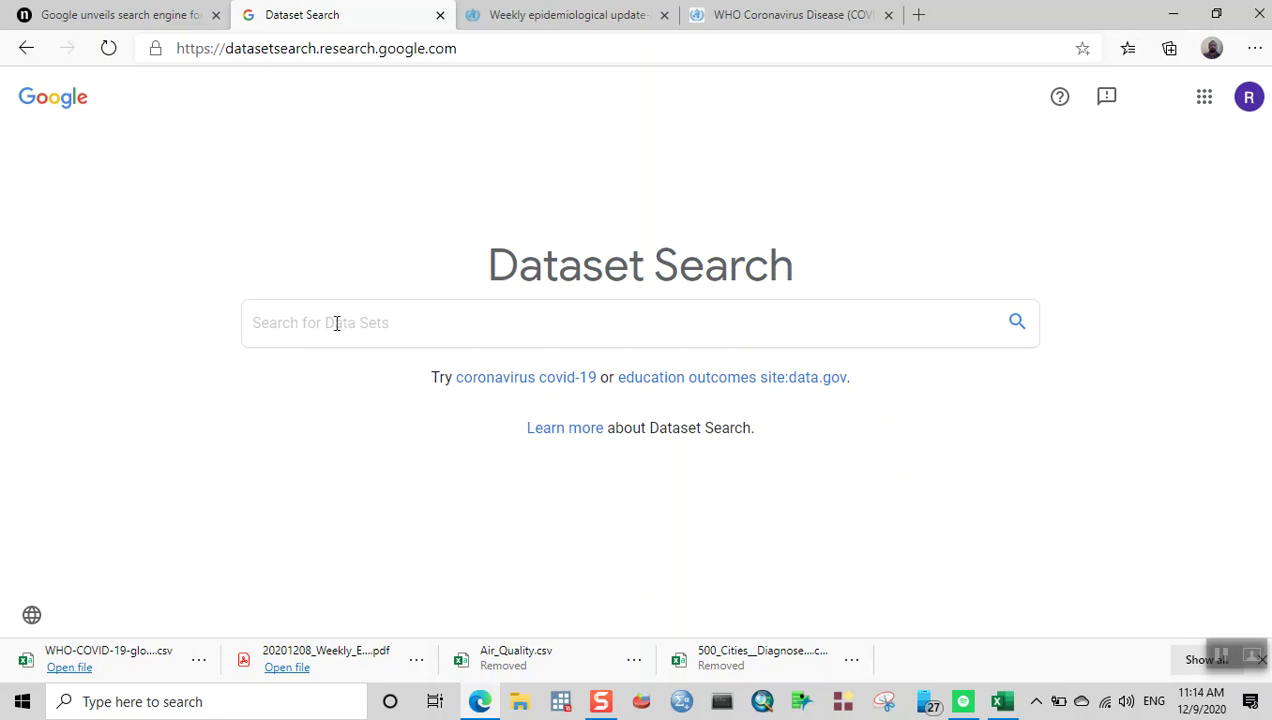
Search Dataset Search for 'covid-19', then go back from the results.
type("covid")
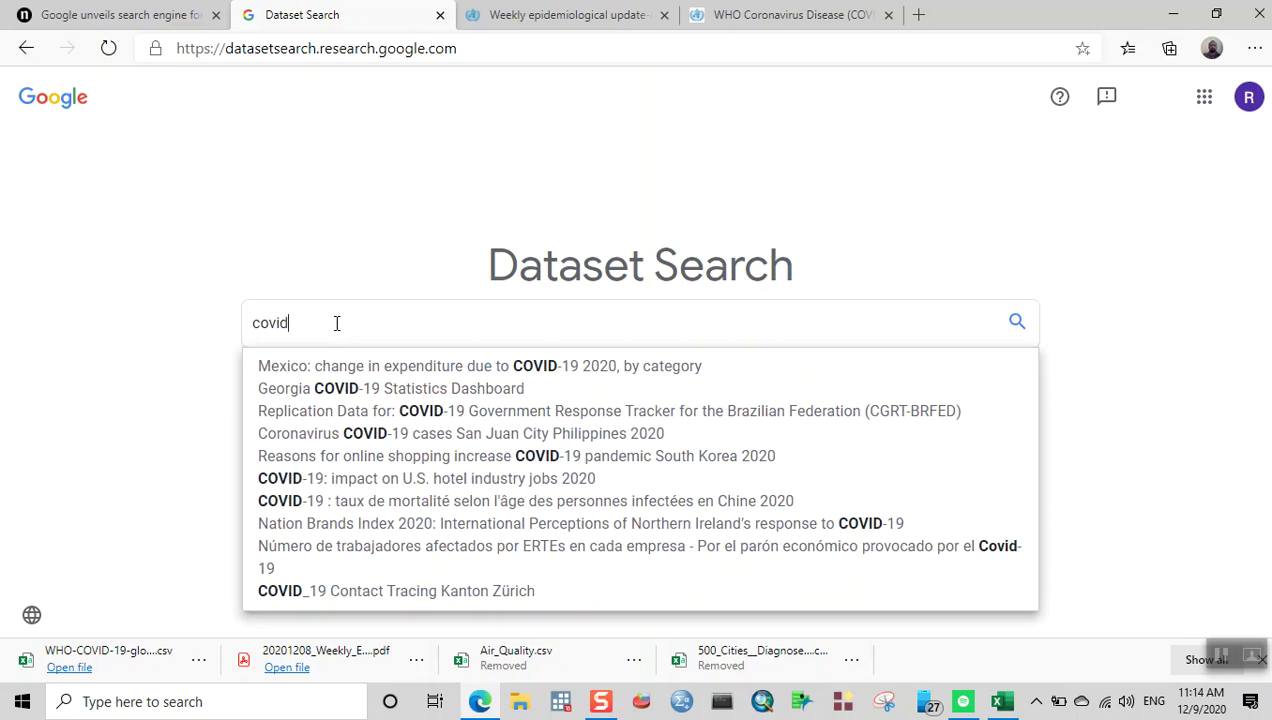
type("-19")
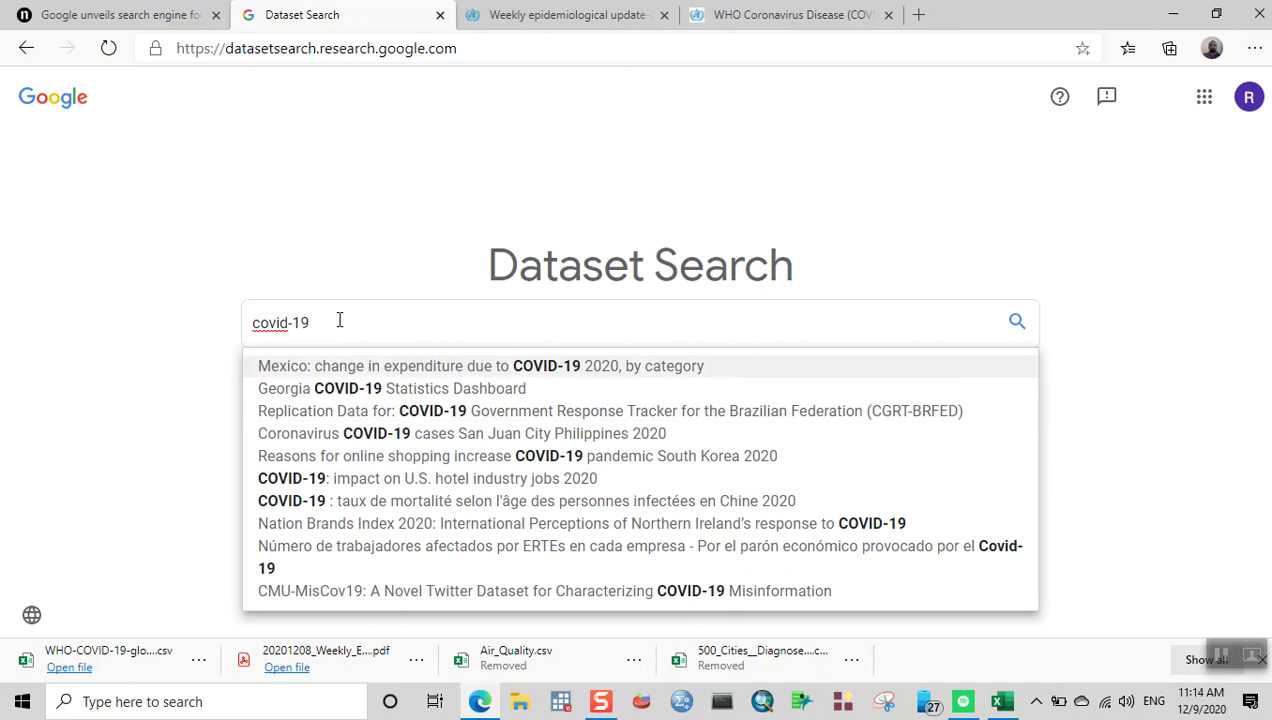
key("Return")
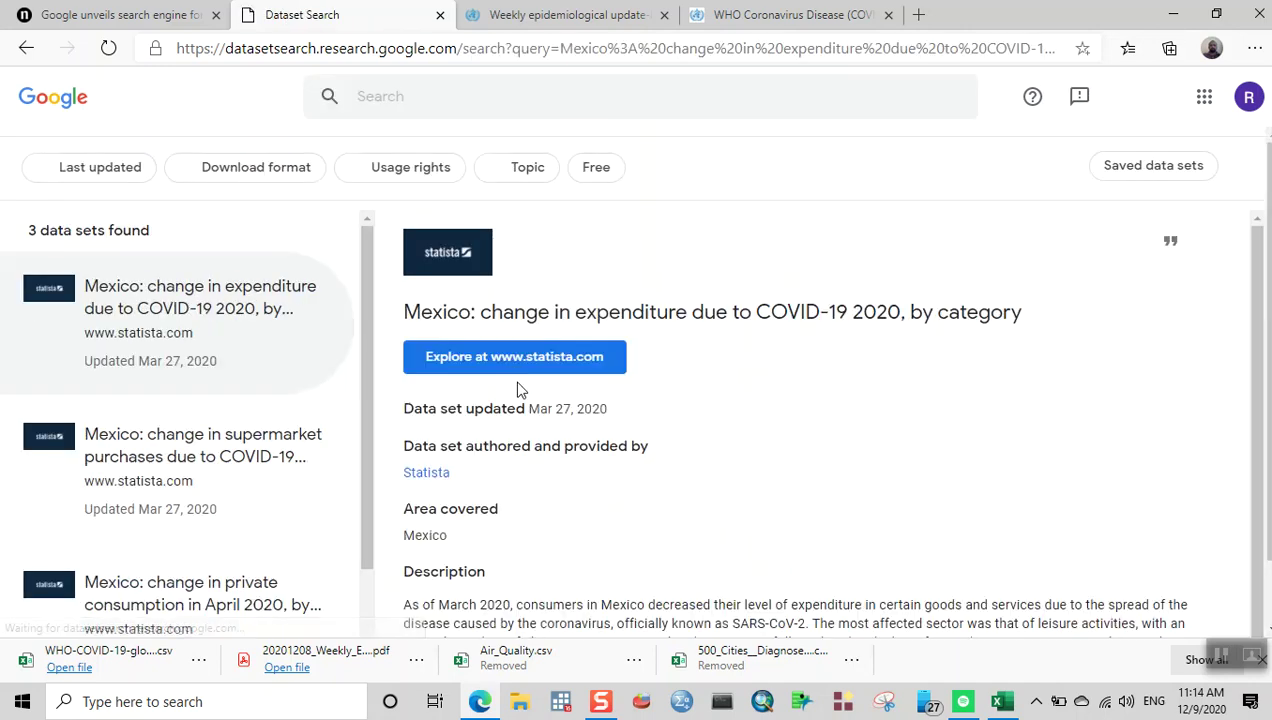
left_click(27, 49)
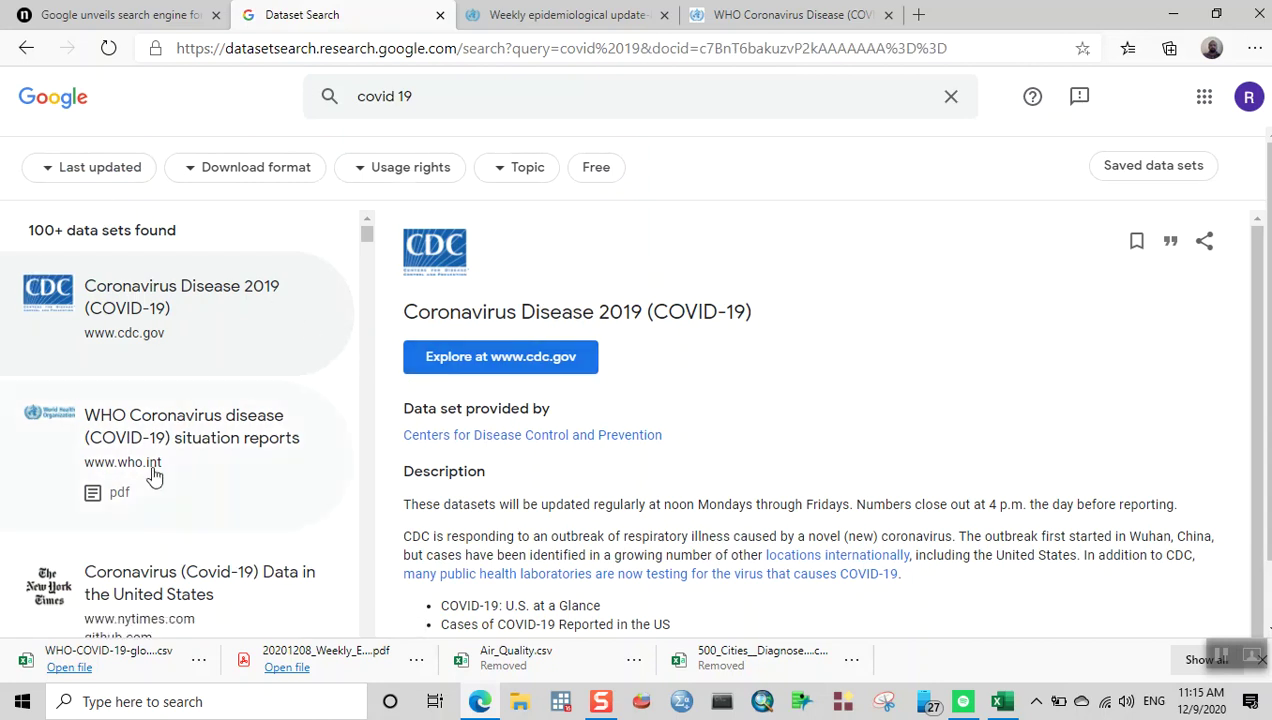
Scroll down the 'covid 19' results list and back to the top.
scroll(152, 474, "down", 6)
scroll(152, 474, "up", 6)
Apply the Table download-format filter and show the Last updated options.
left_click(195, 177)
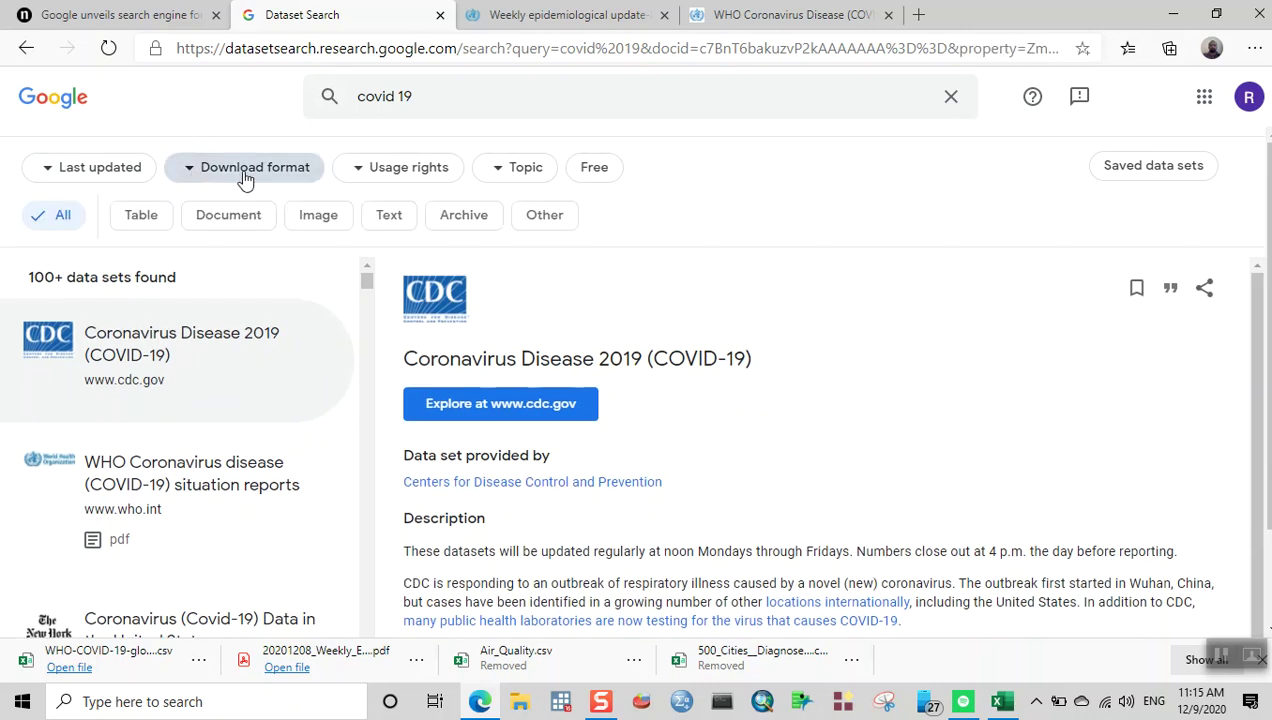
left_click(135, 222)
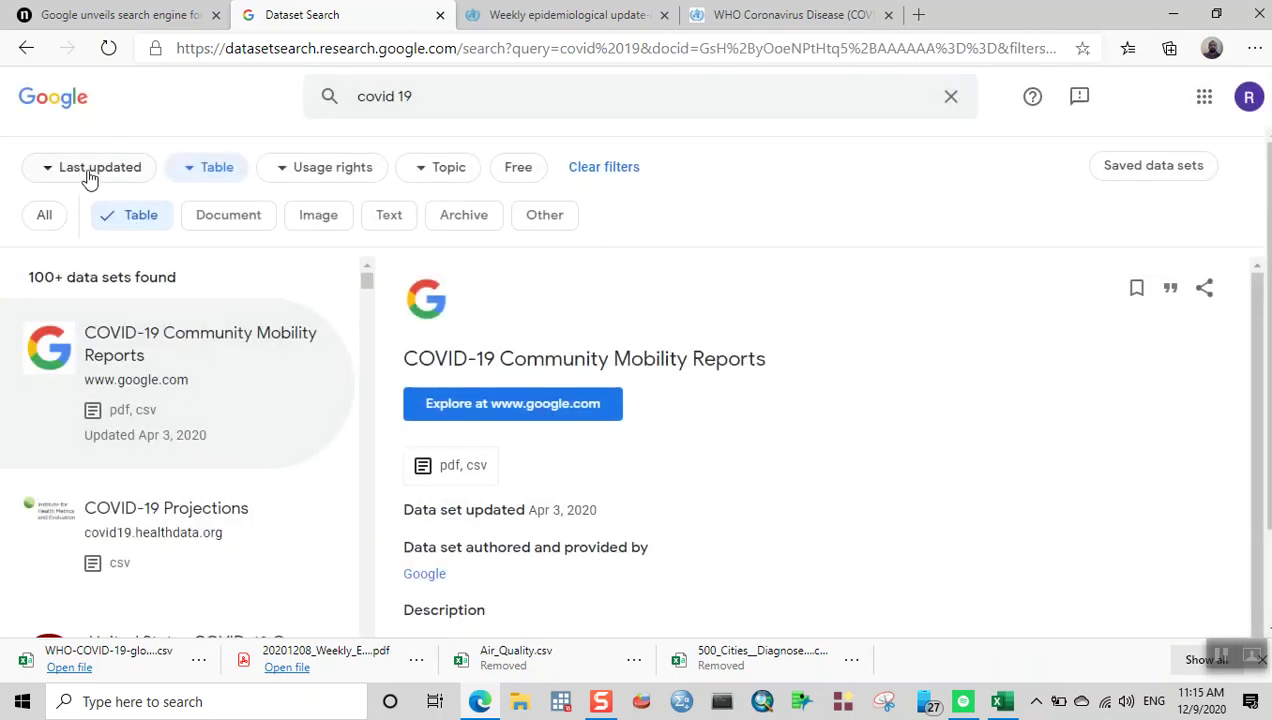
left_click(67, 175)
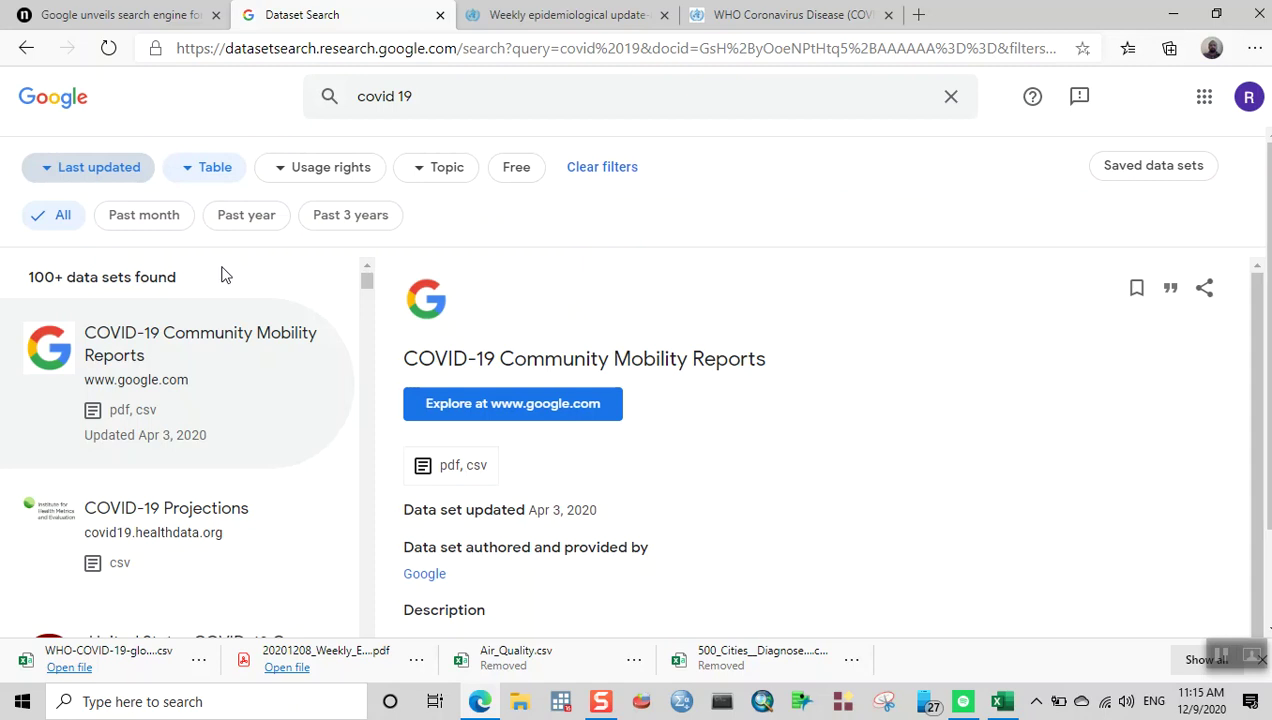
Filter to data sets updated in the past month that allow commercial use.
left_click(147, 228)
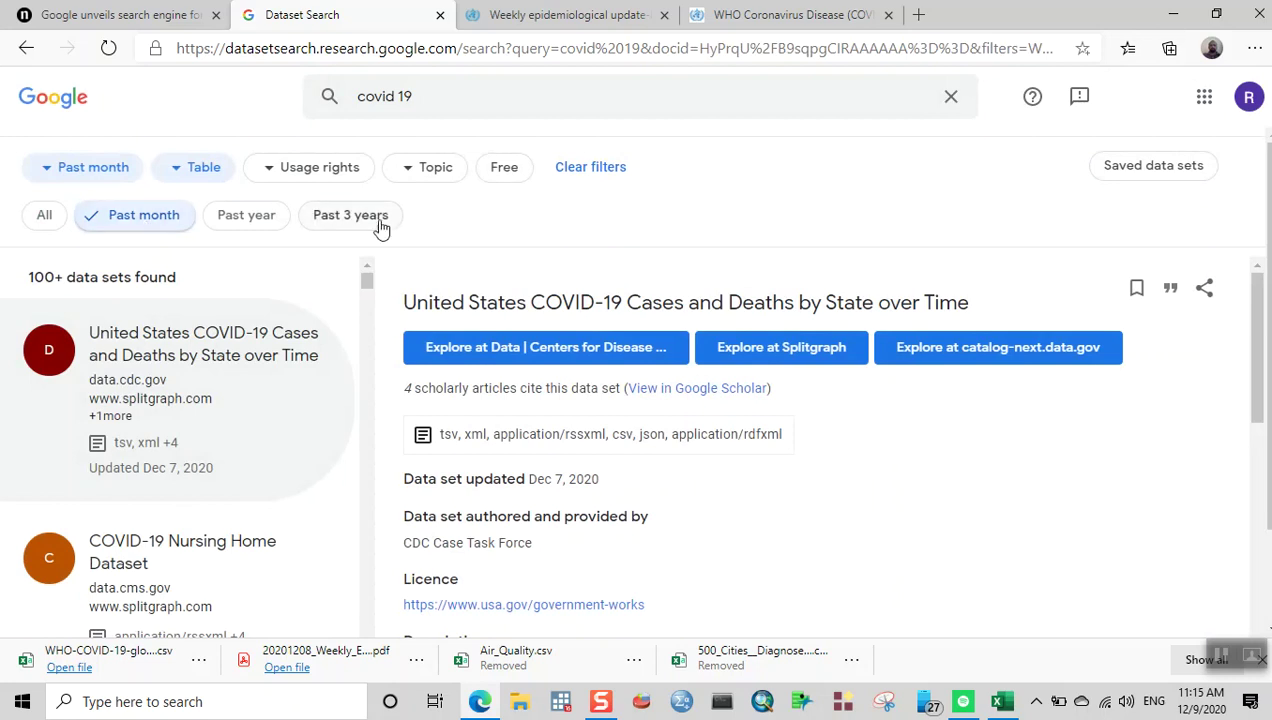
left_click(288, 172)
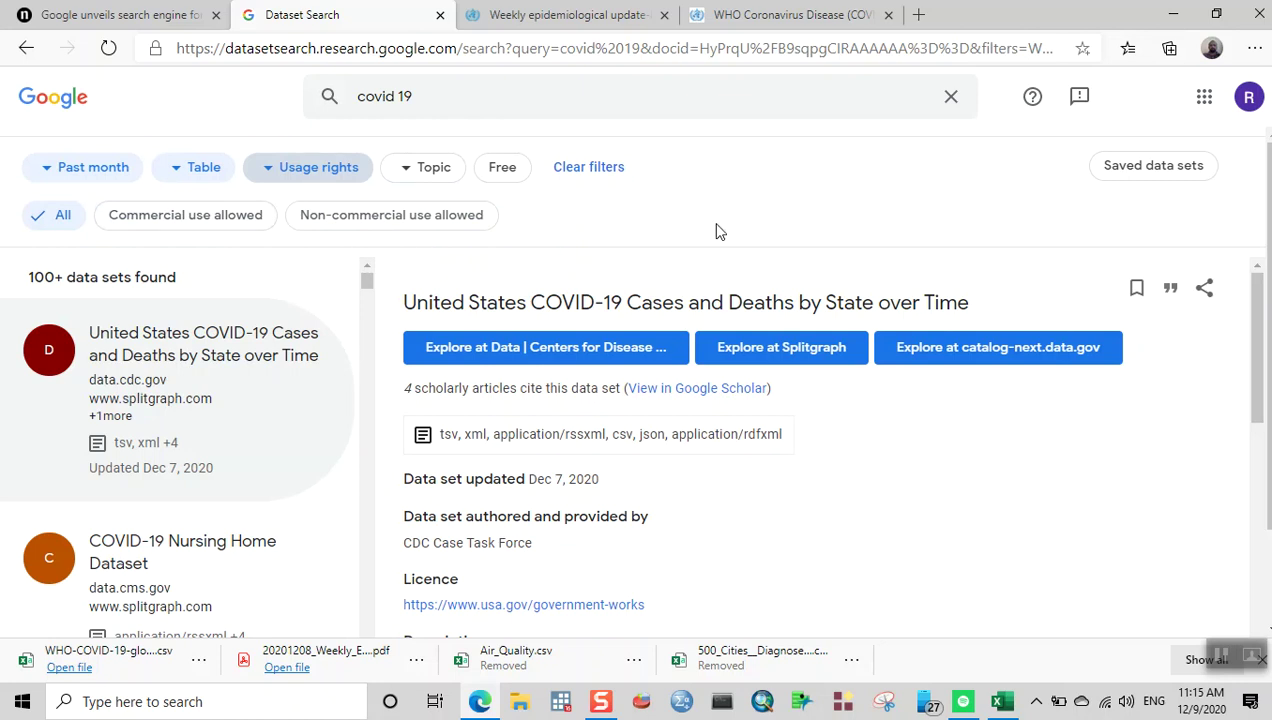
left_click(185, 222)
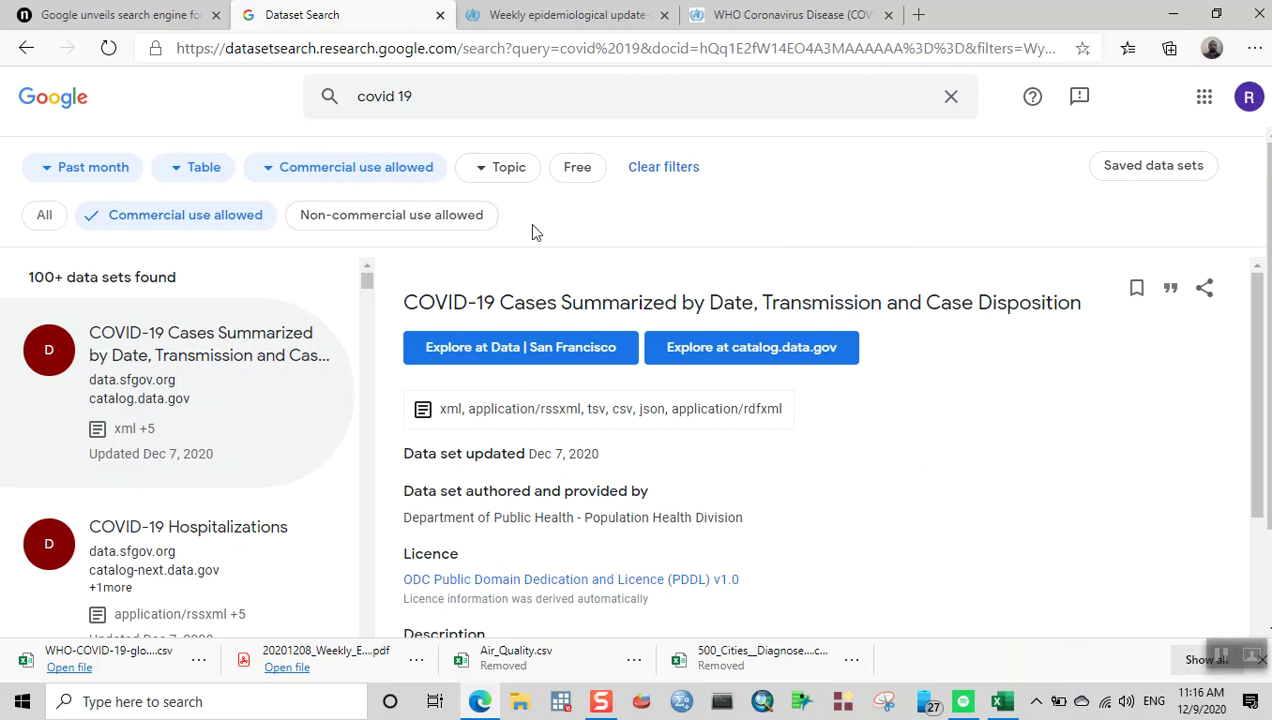
Expand the Topic filter to show categories such as Humanities, Life sciences and Computing.
left_click(500, 170)
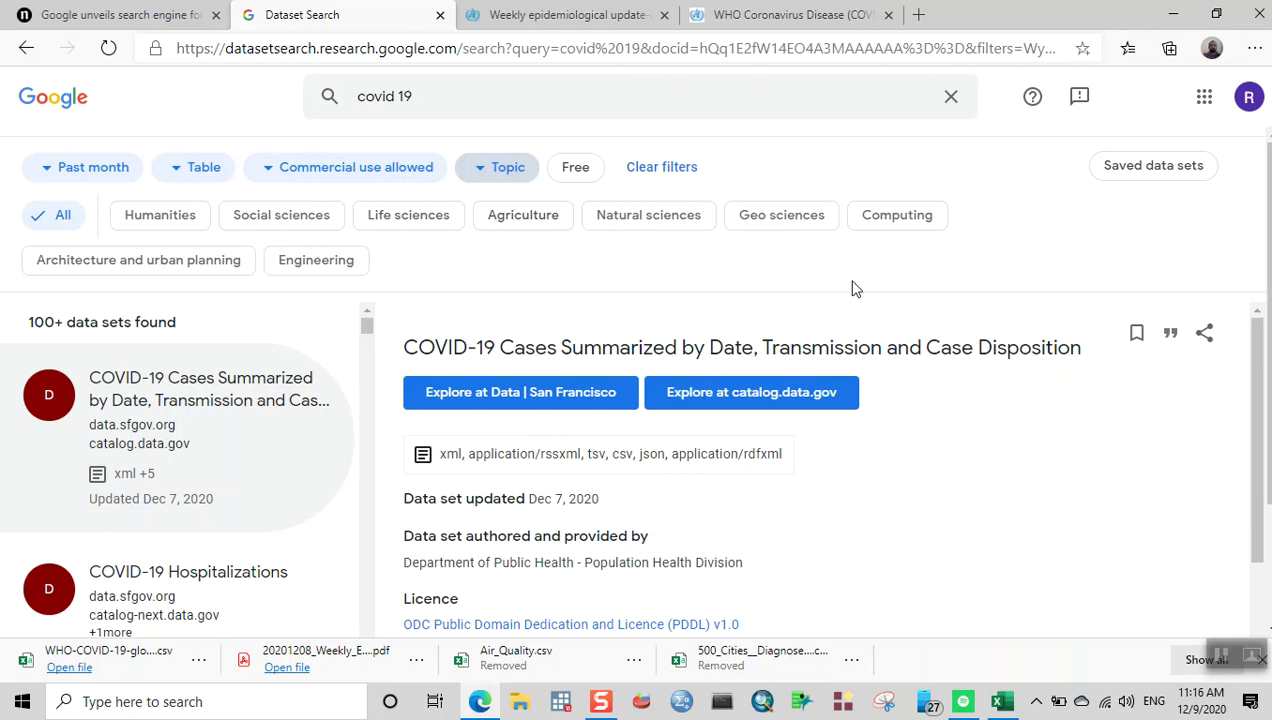
left_click(903, 222)
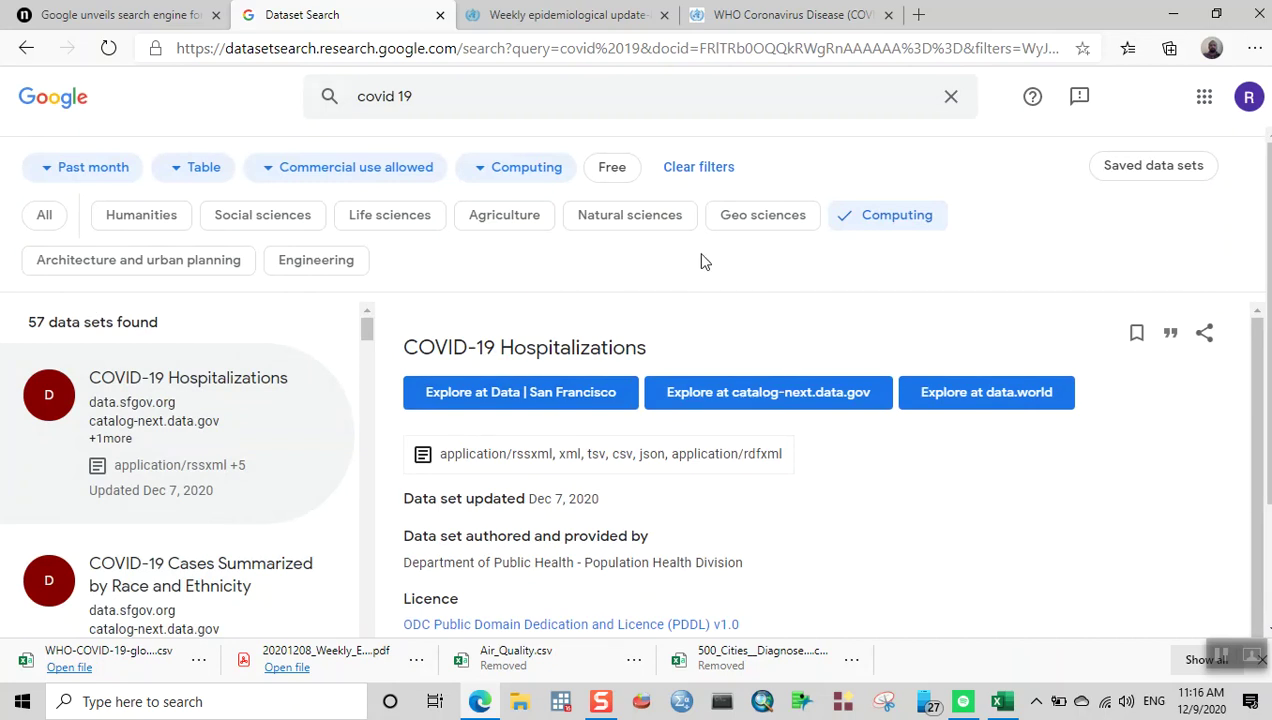
left_click(495, 222)
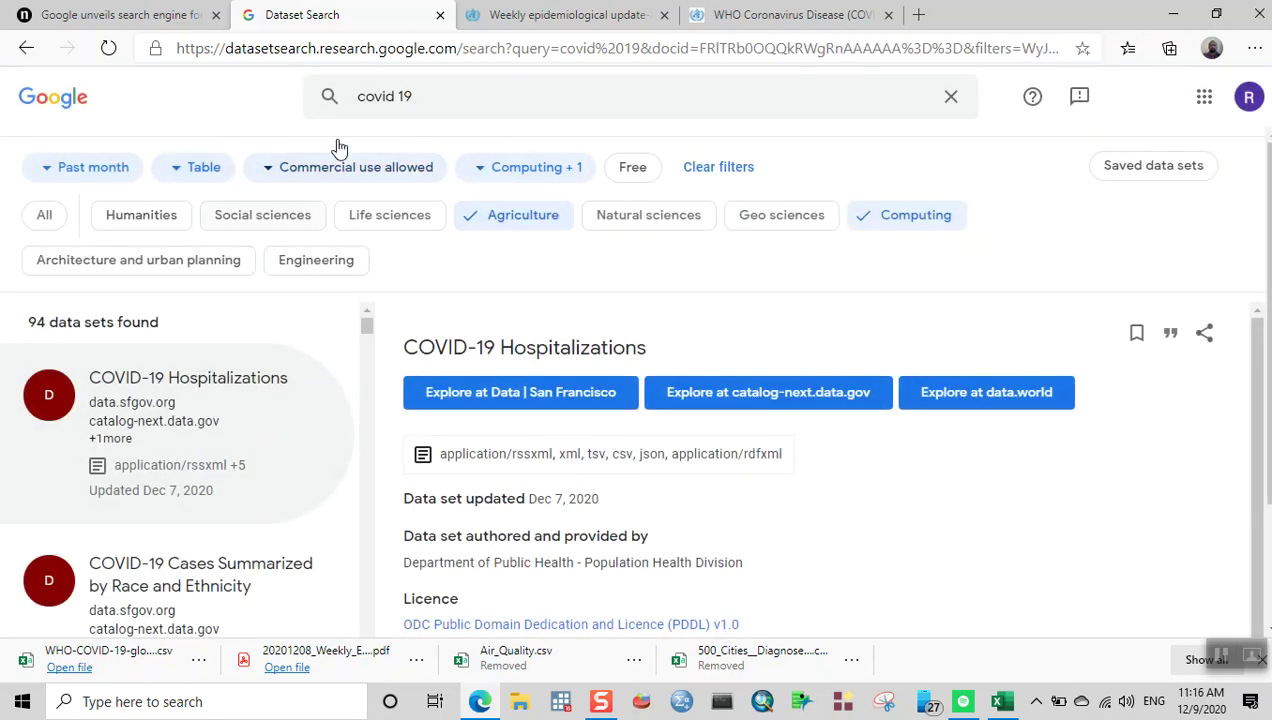
scroll(164, 577, "down", 5)
scroll(164, 577, "down", 3)
scroll(164, 577, "up", 10)
left_click(516, 222)
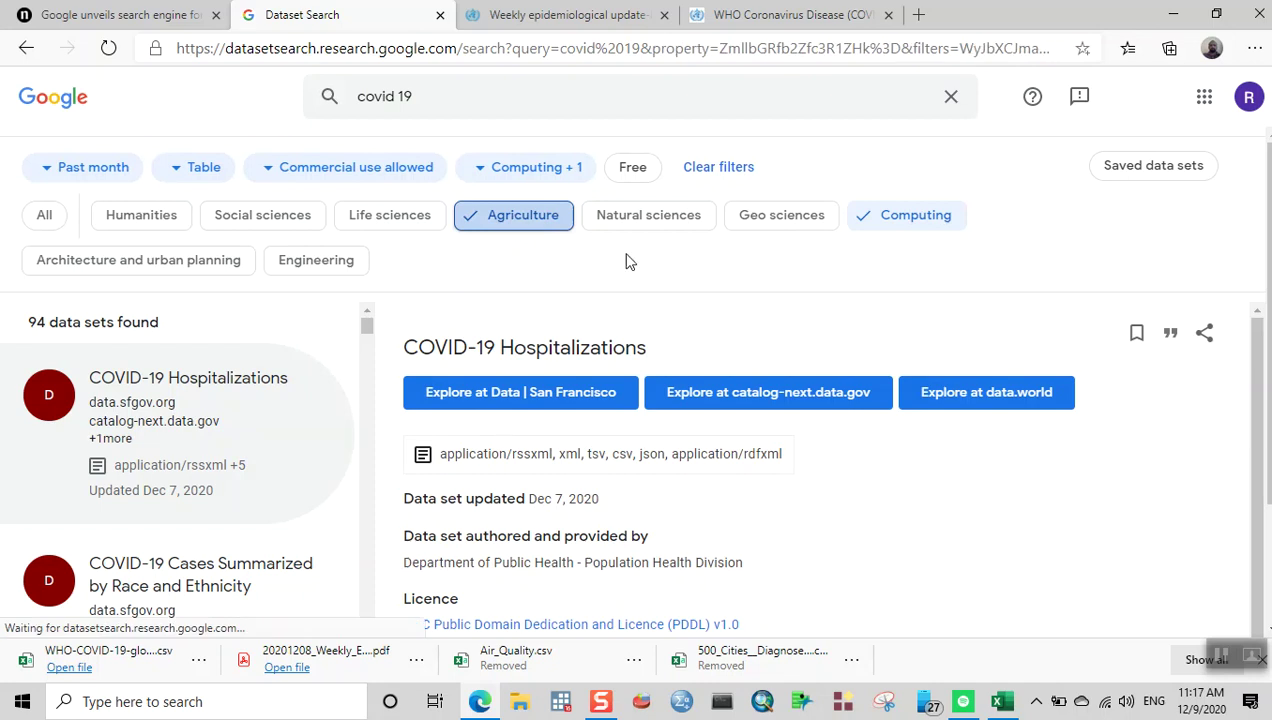
left_click(890, 217)
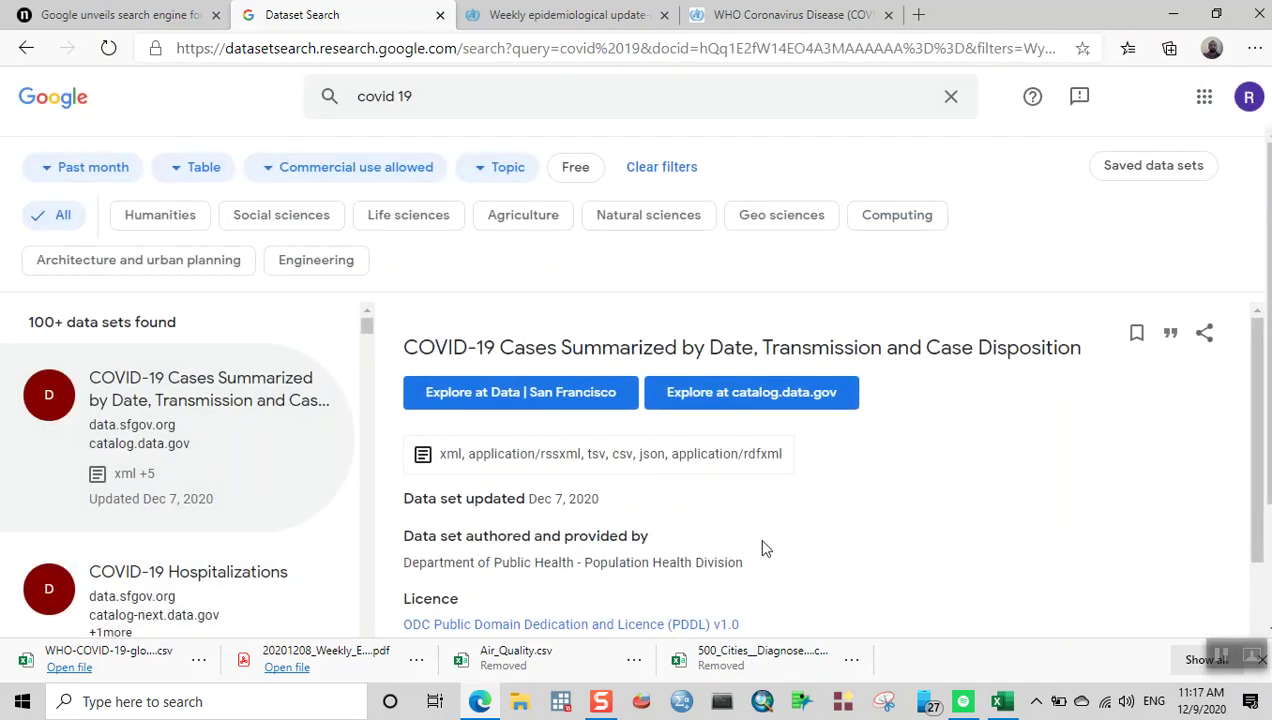
Open the COVID-19 Hospitalizations result and look over its details.
scroll(272, 512, "down", 2)
left_click(193, 389)
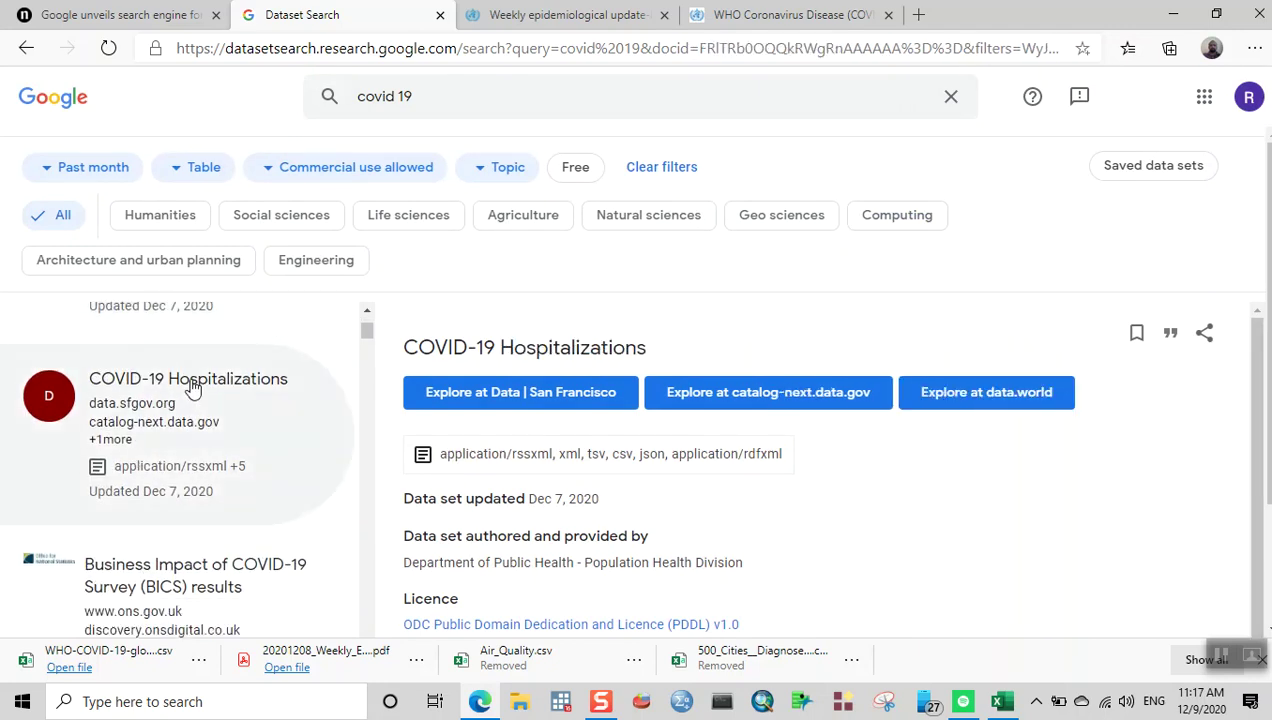
scroll(917, 534, "down", 1)
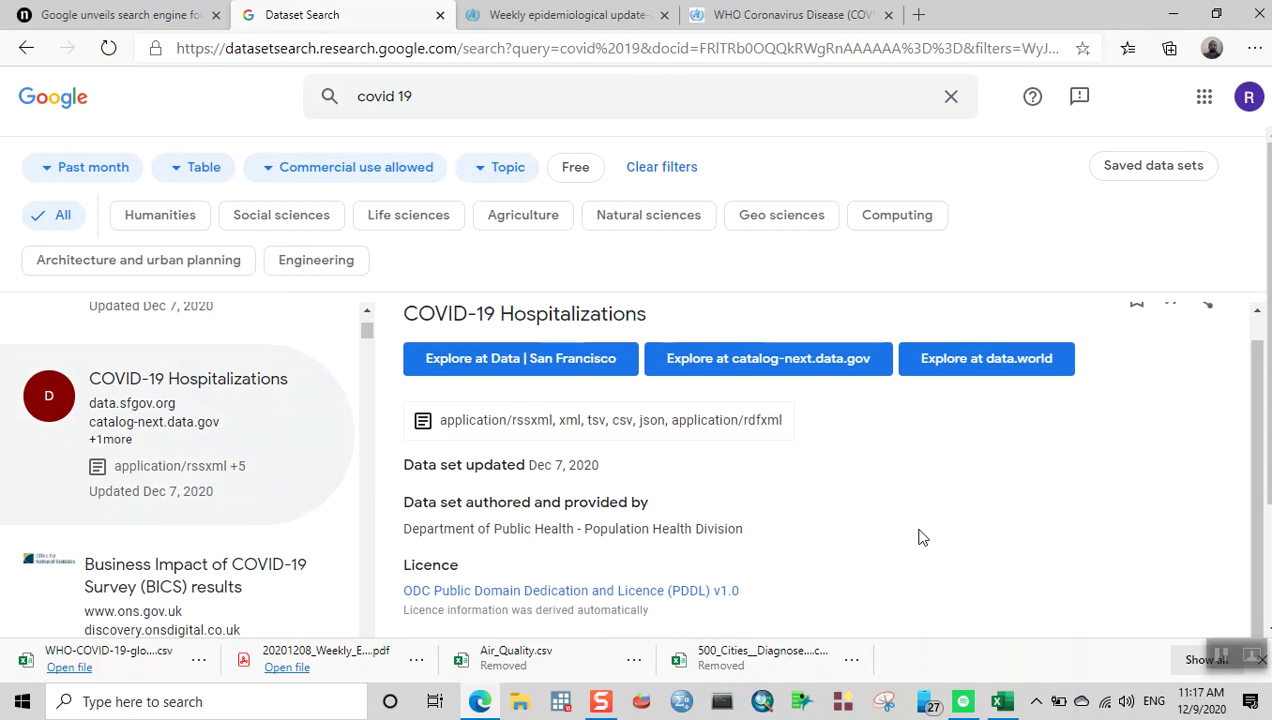
scroll(917, 534, "up", 1)
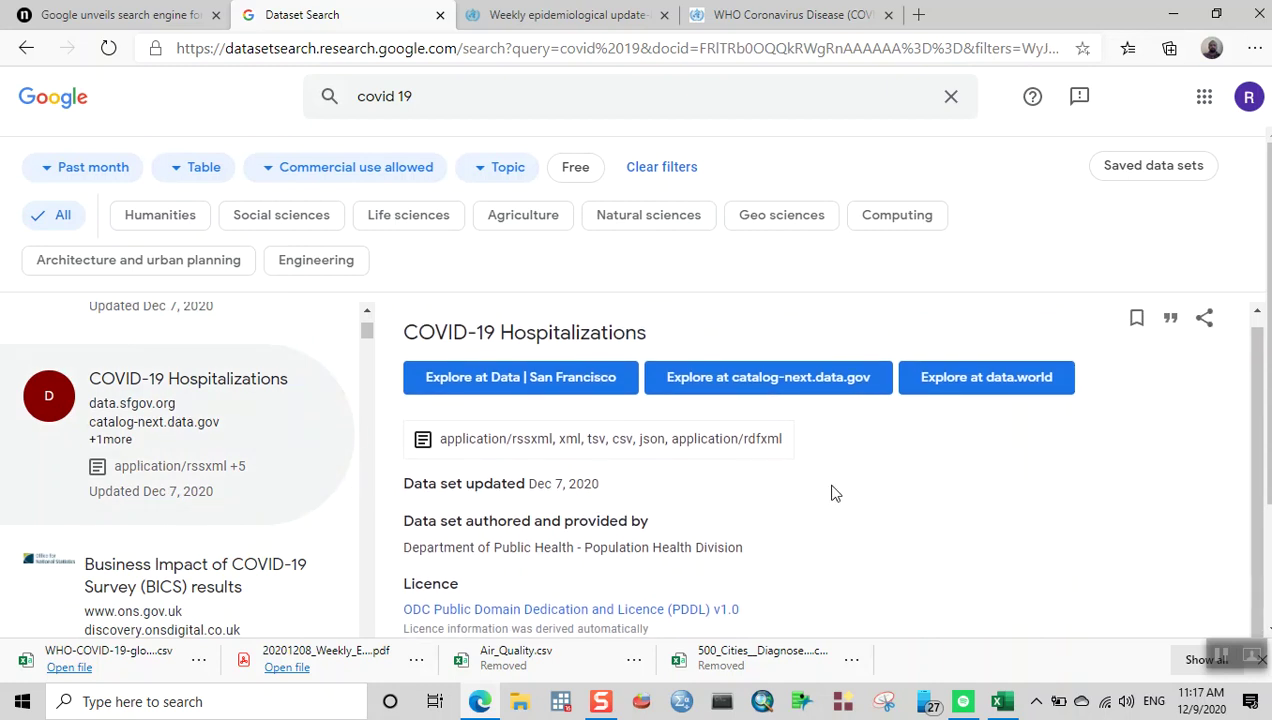
scroll(830, 493, "up", 1)
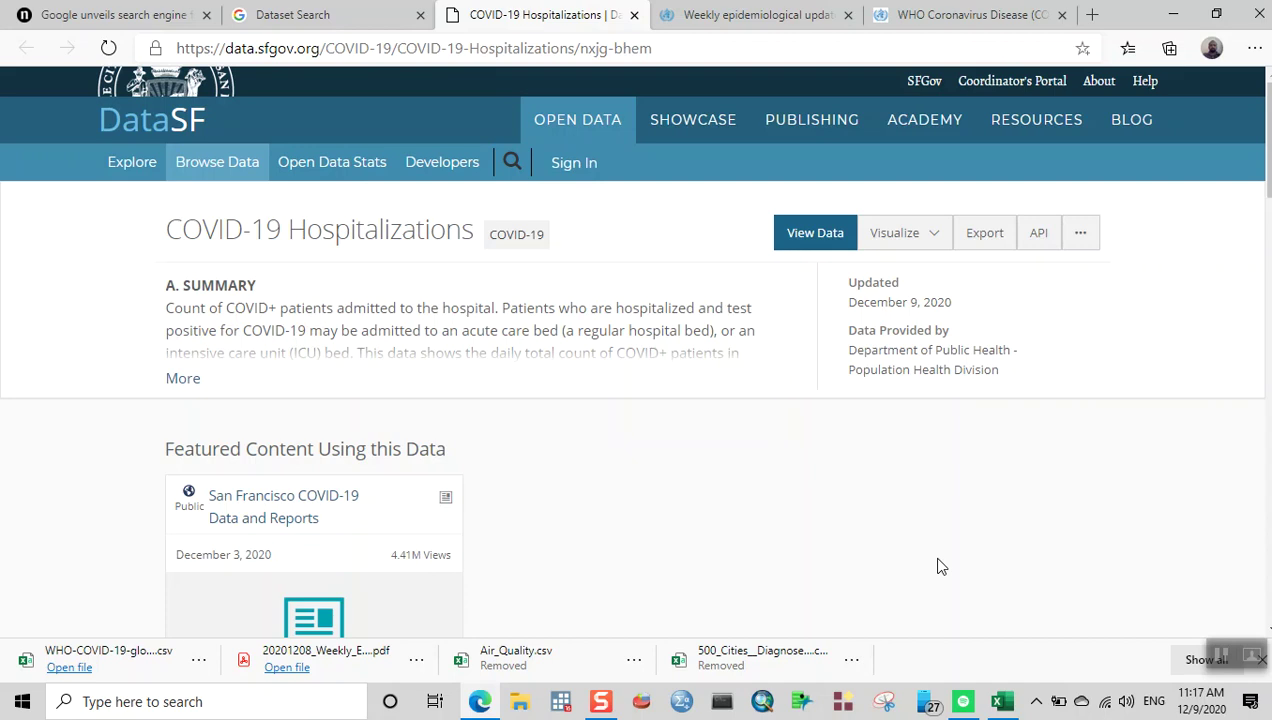
Export the COVID-19 Hospitalizations data from DataSF as CSV and open it in Excel.
left_click(985, 240)
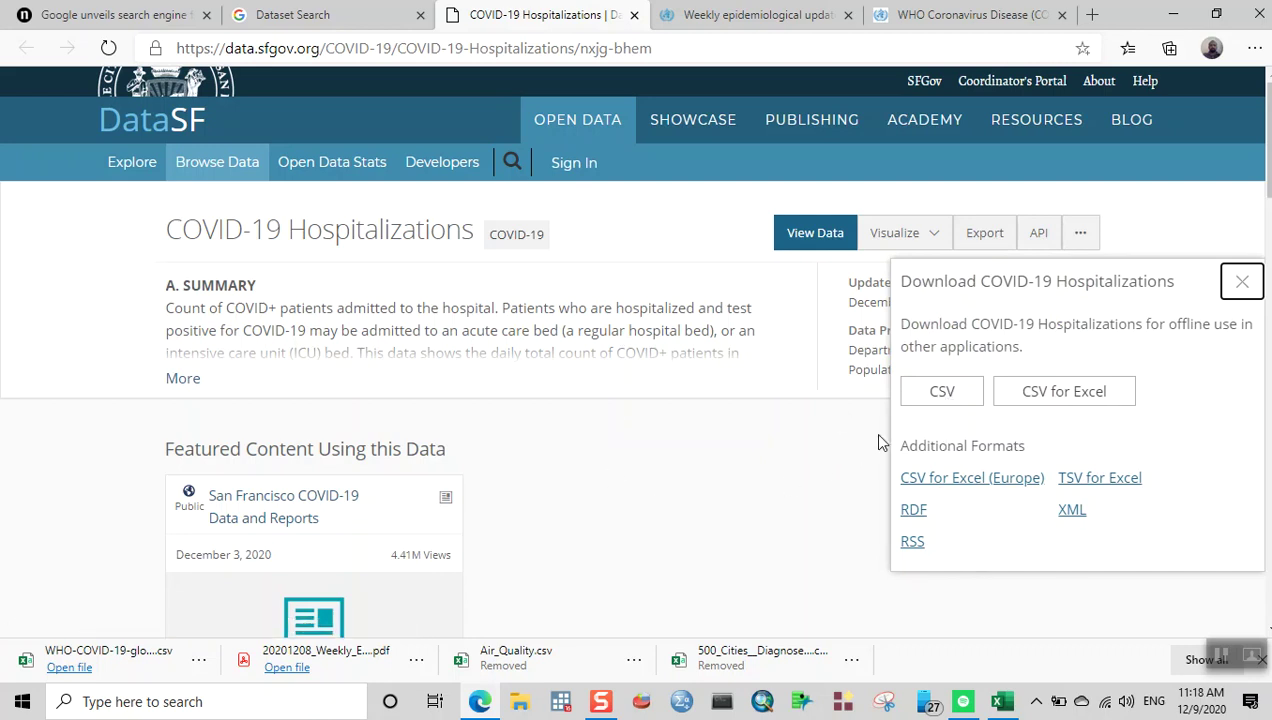
left_click(942, 392)
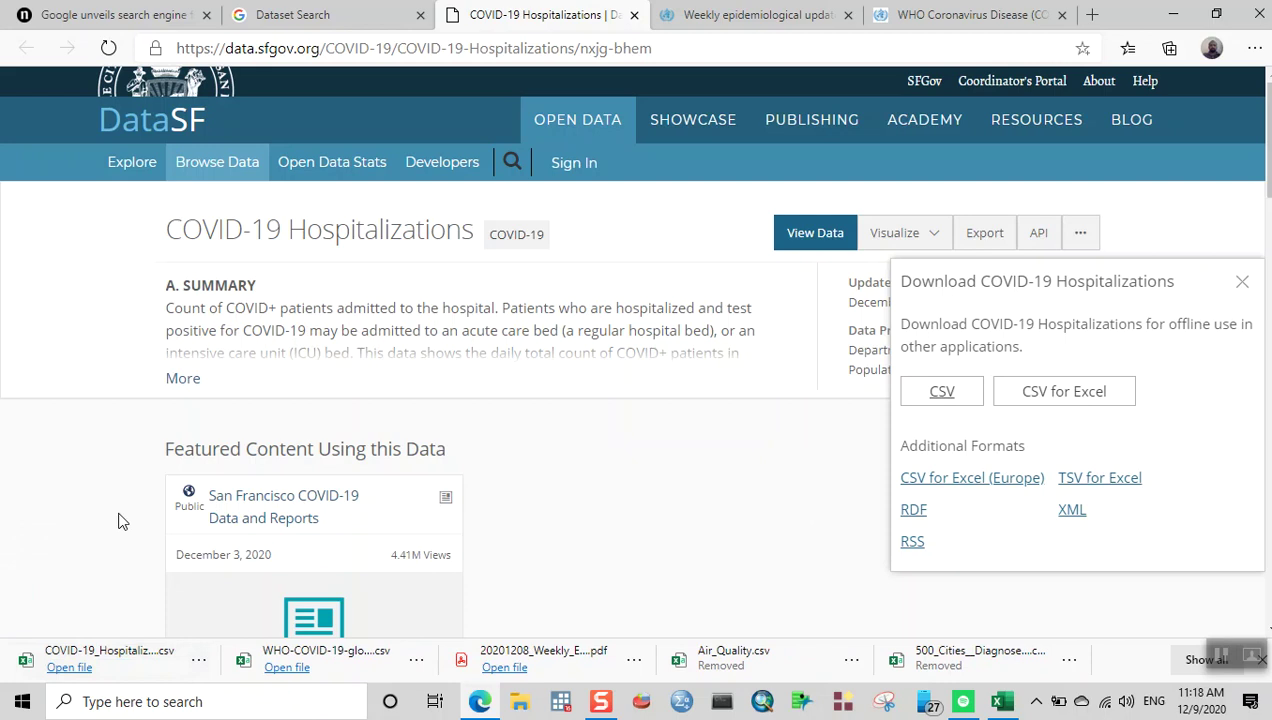
left_click(70, 668)
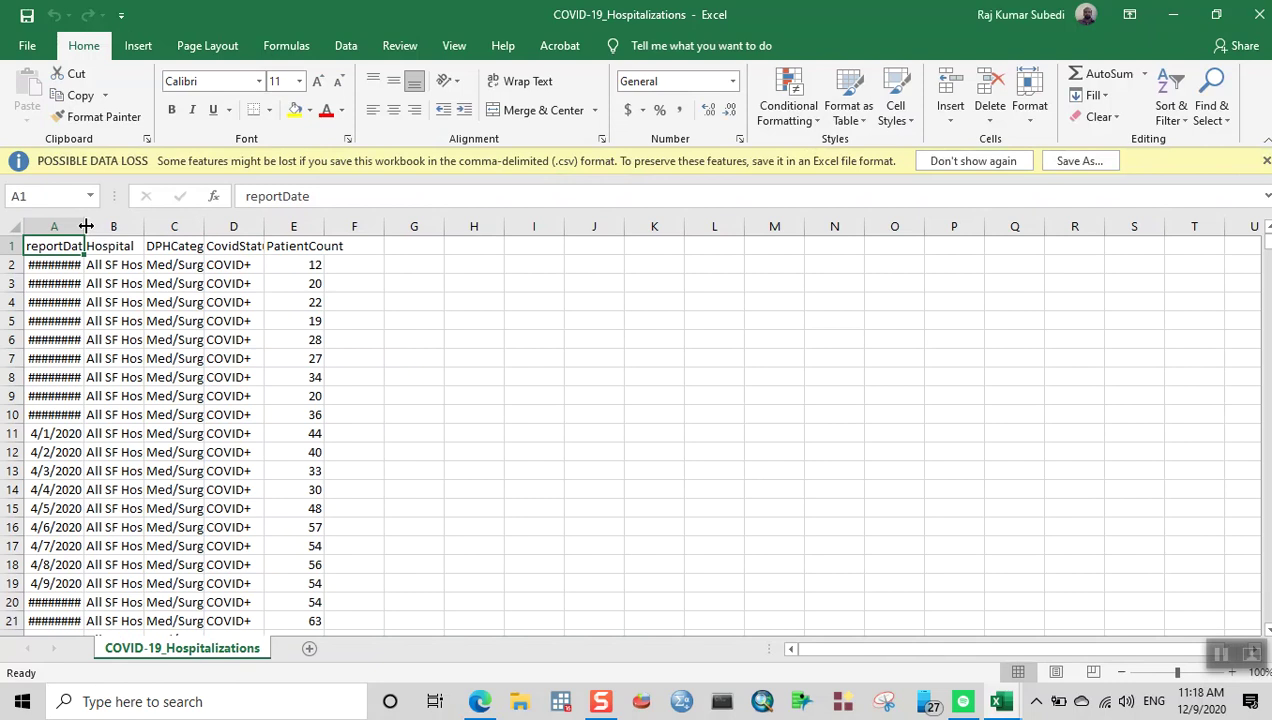
Autofit column A so the report dates show, then return to the DataSF page in Edge.
double_click(86, 226)
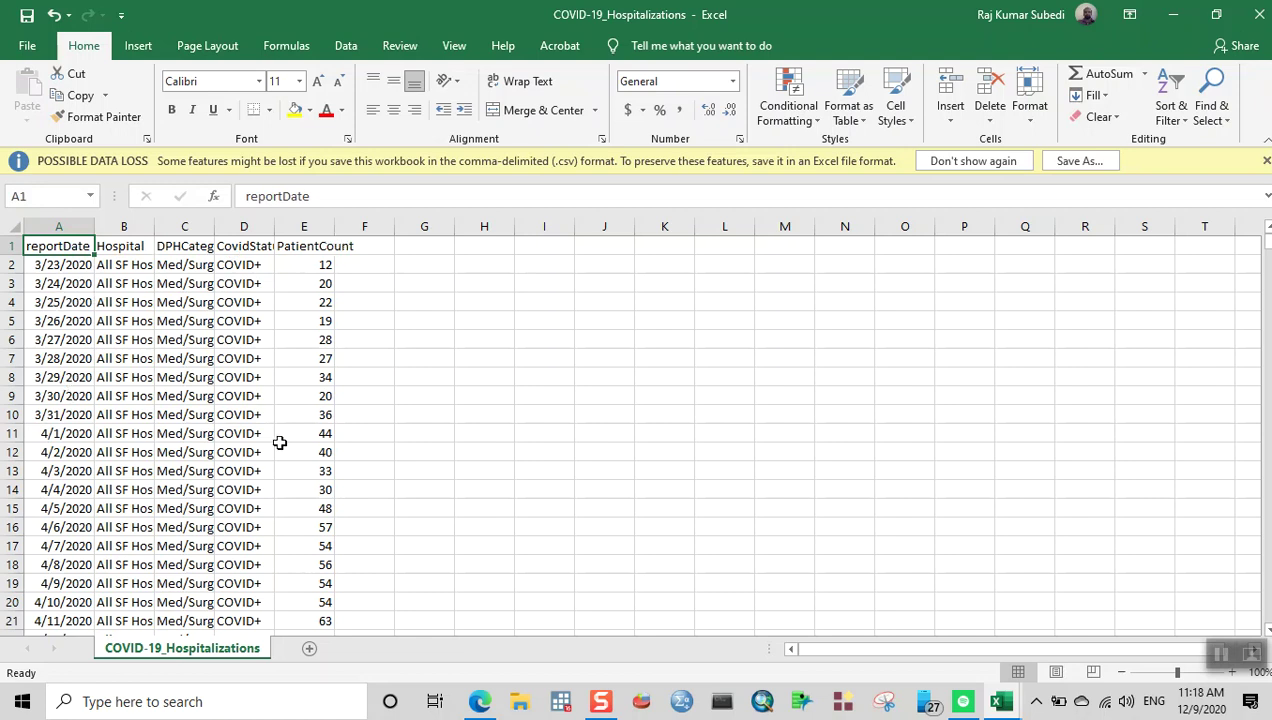
scroll(280, 443, "down", 3)
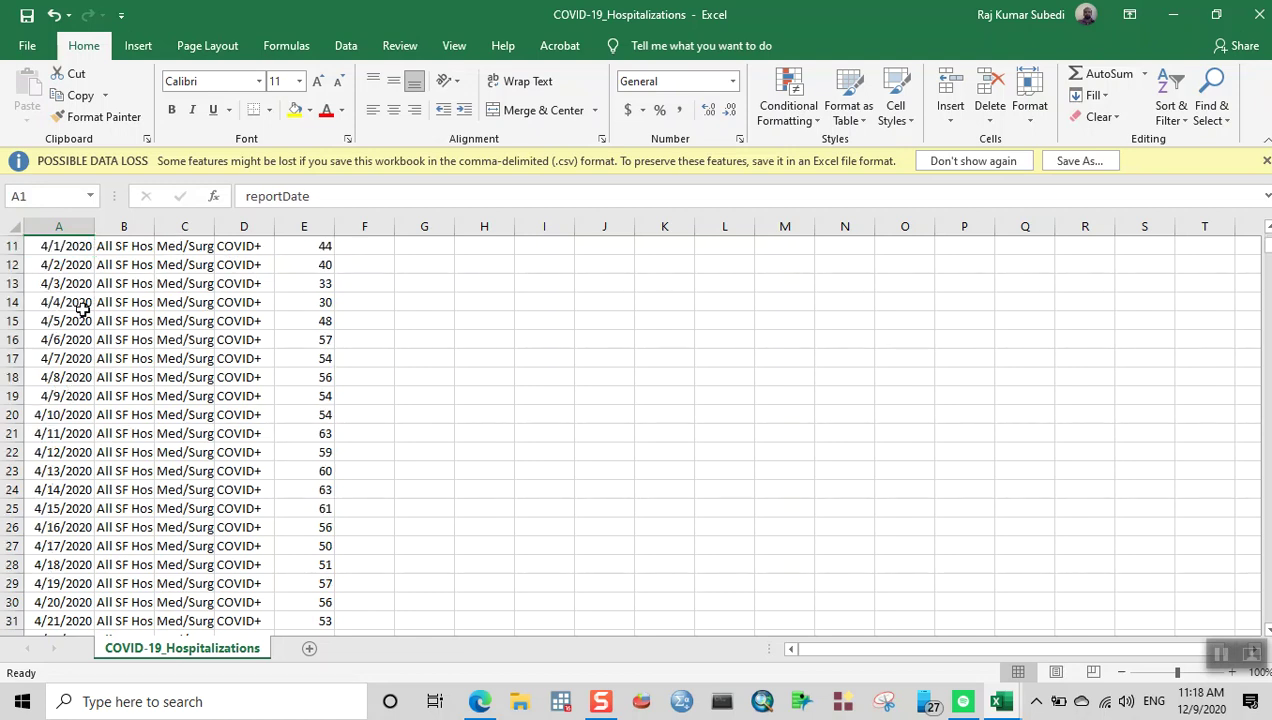
left_click(479, 703)
scroll(515, 477, "down", 6)
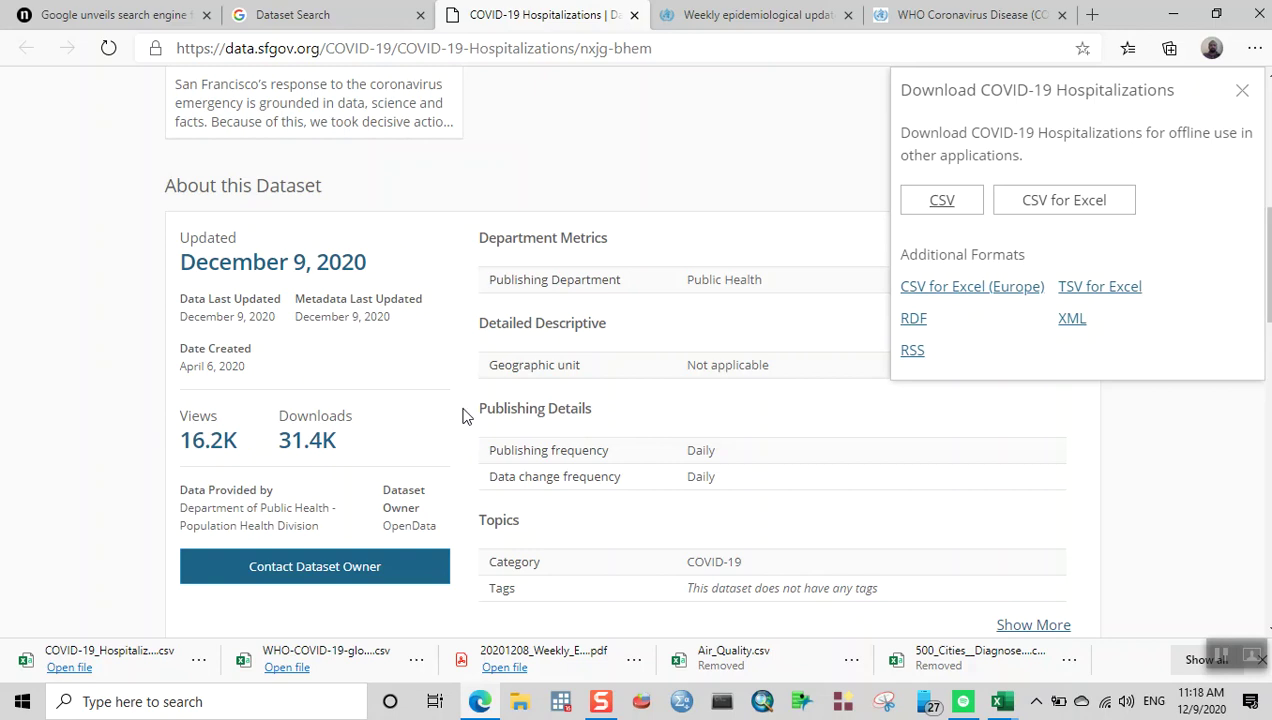
Scroll through the COVID-19 Hospitalizations 'About this Dataset' details on DataSF.
scroll(463, 415, "down", 5)
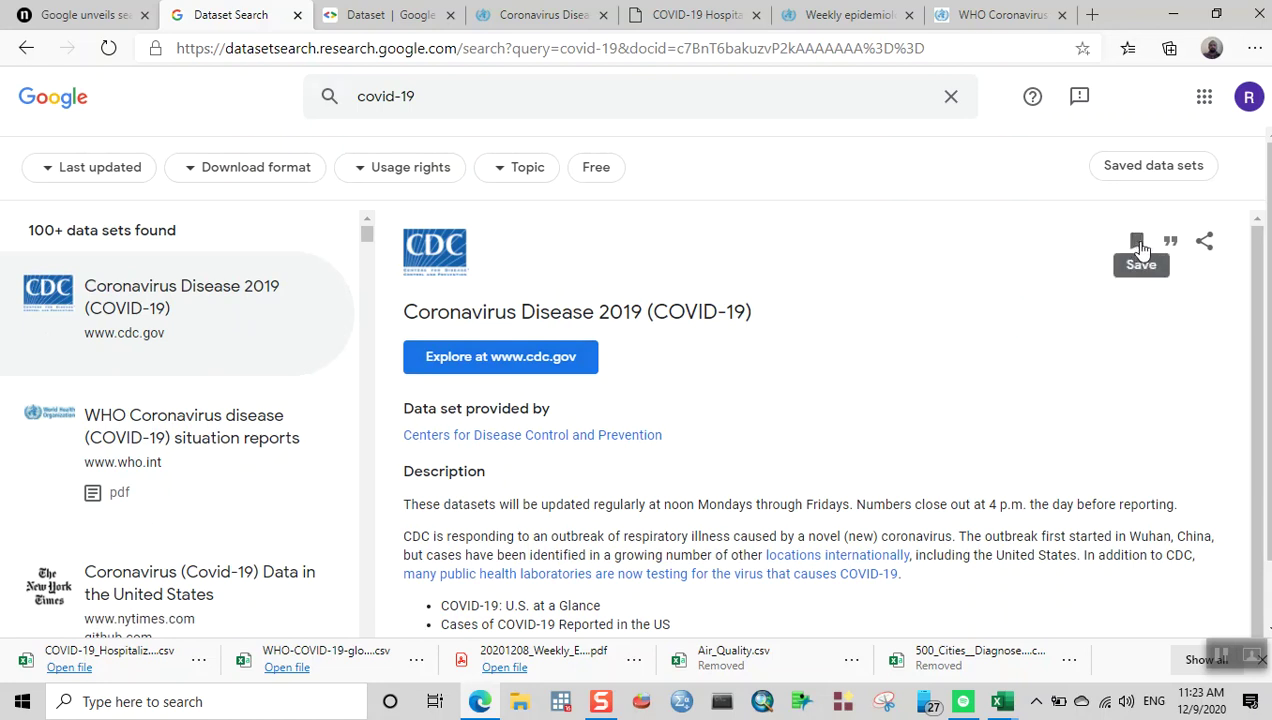
Save the WHO COVID-19 situation reports dataset and view the saved list with both CDC and WHO entries.
scroll(898, 362, "down", 1)
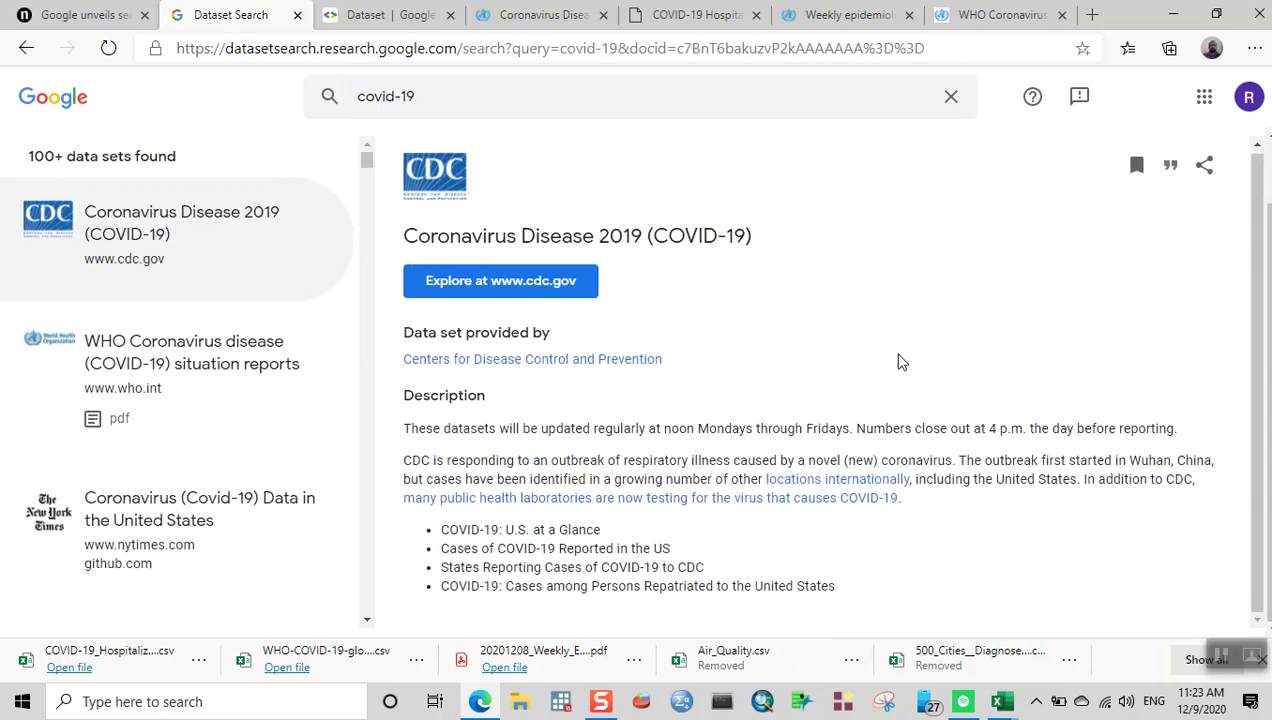
left_click(190, 368)
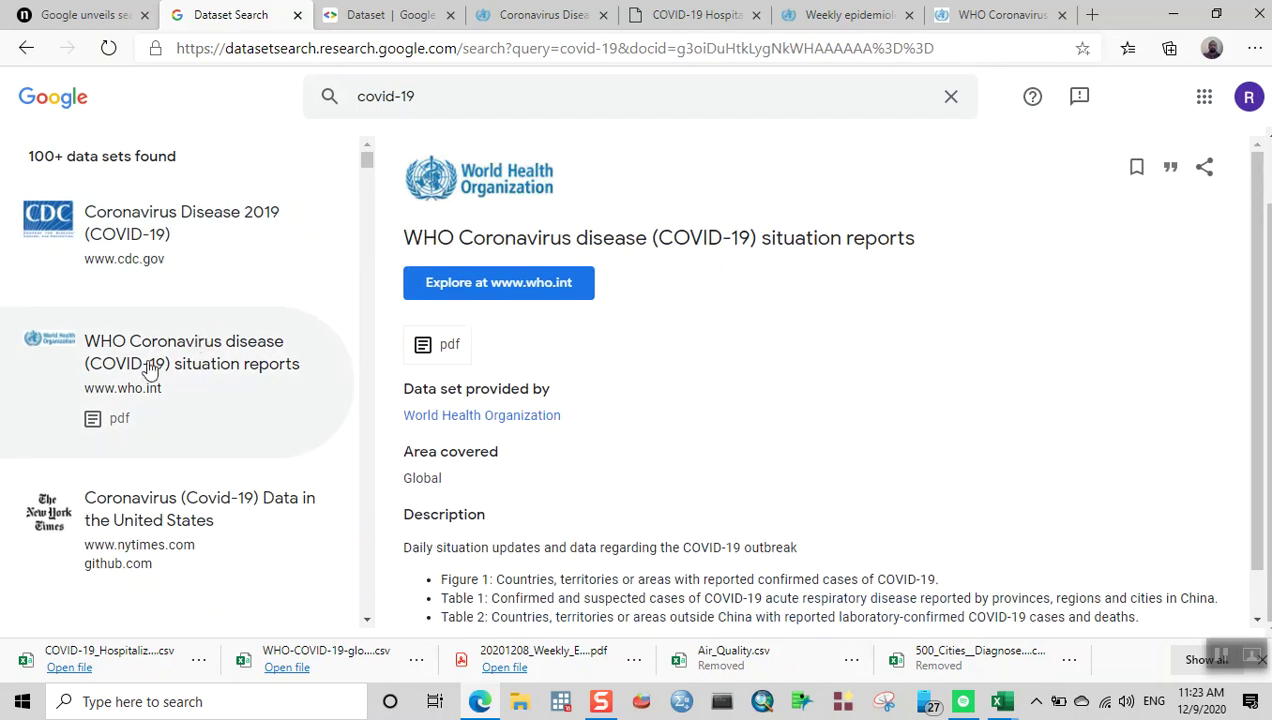
left_click(1138, 172)
scroll(1099, 353, "up", 1)
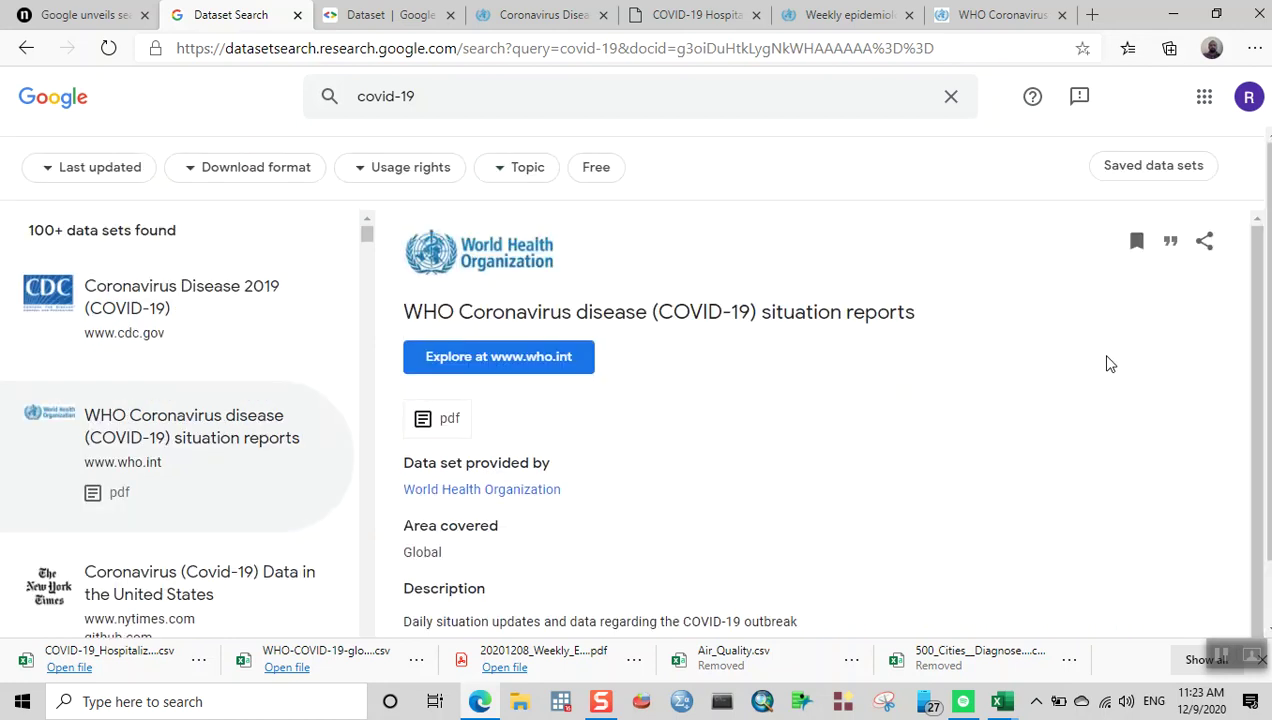
left_click(1173, 168)
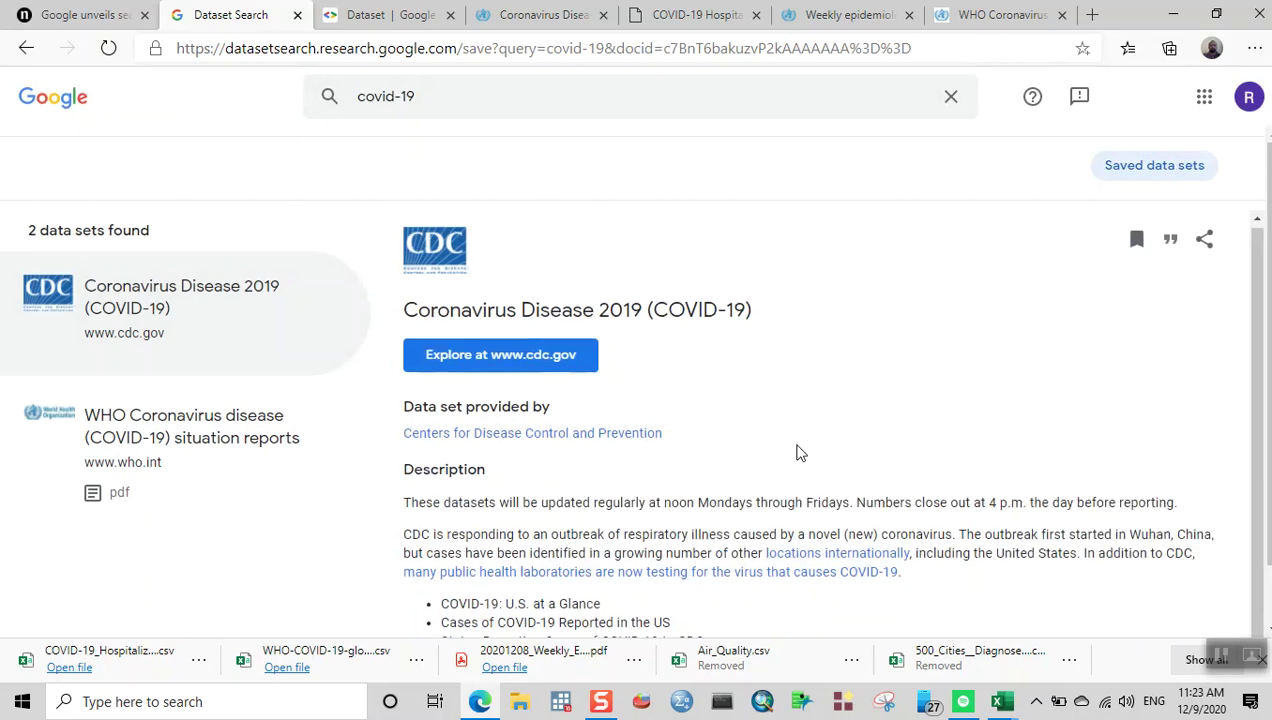
scroll(800, 452, "down", 1)
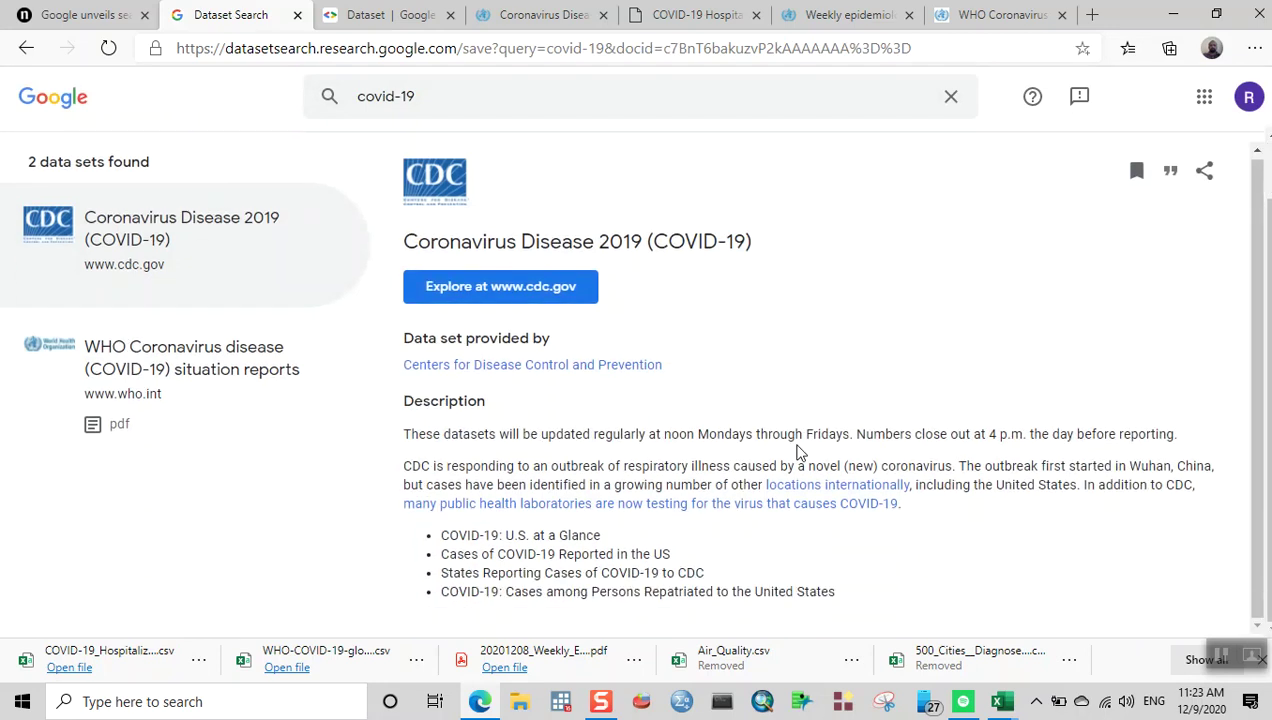